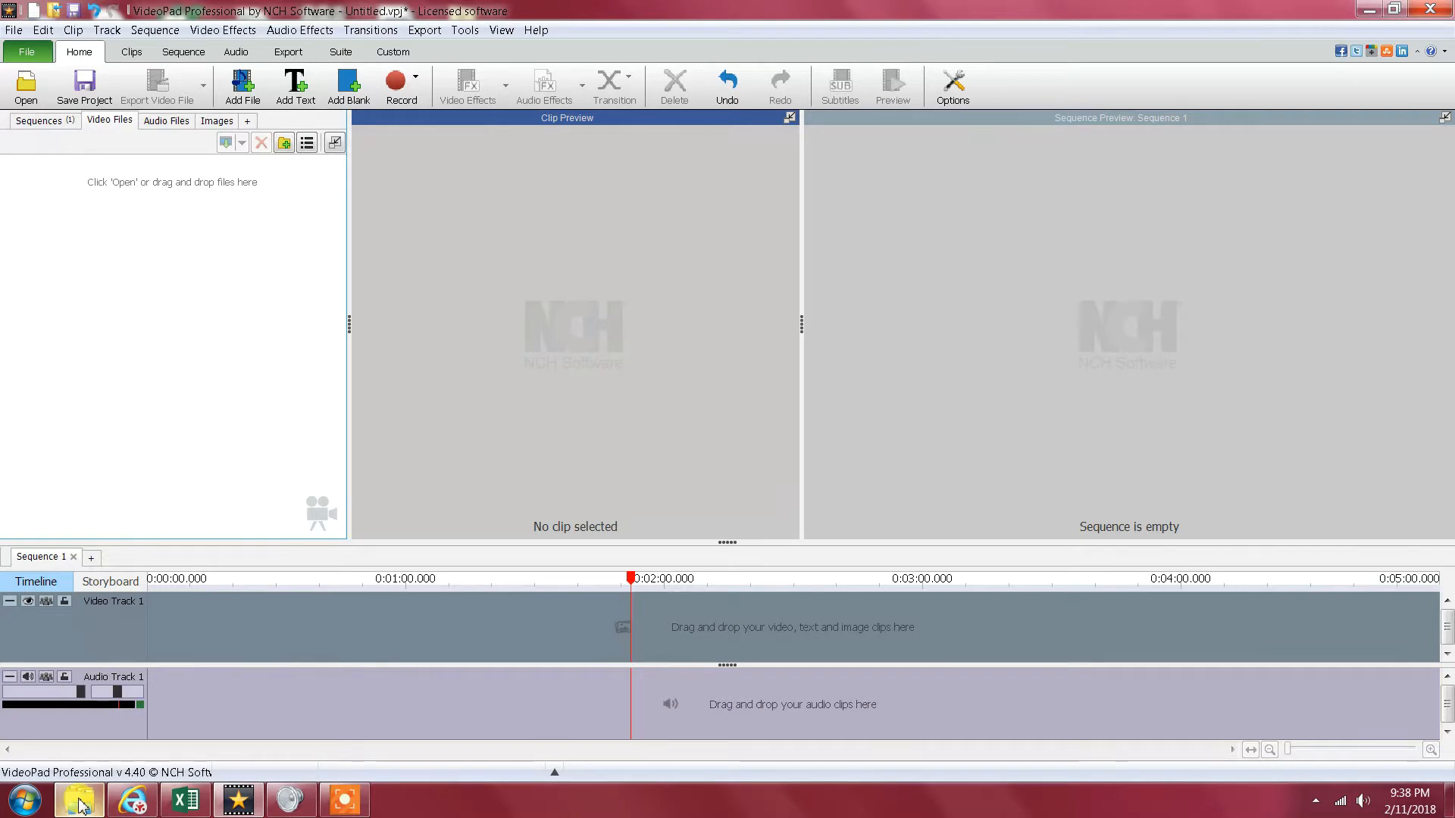
- Import the 'Bear Family Moving Through Snow' video from the royalty free video folder and place it at the start of Video Track 1
click(80, 801)
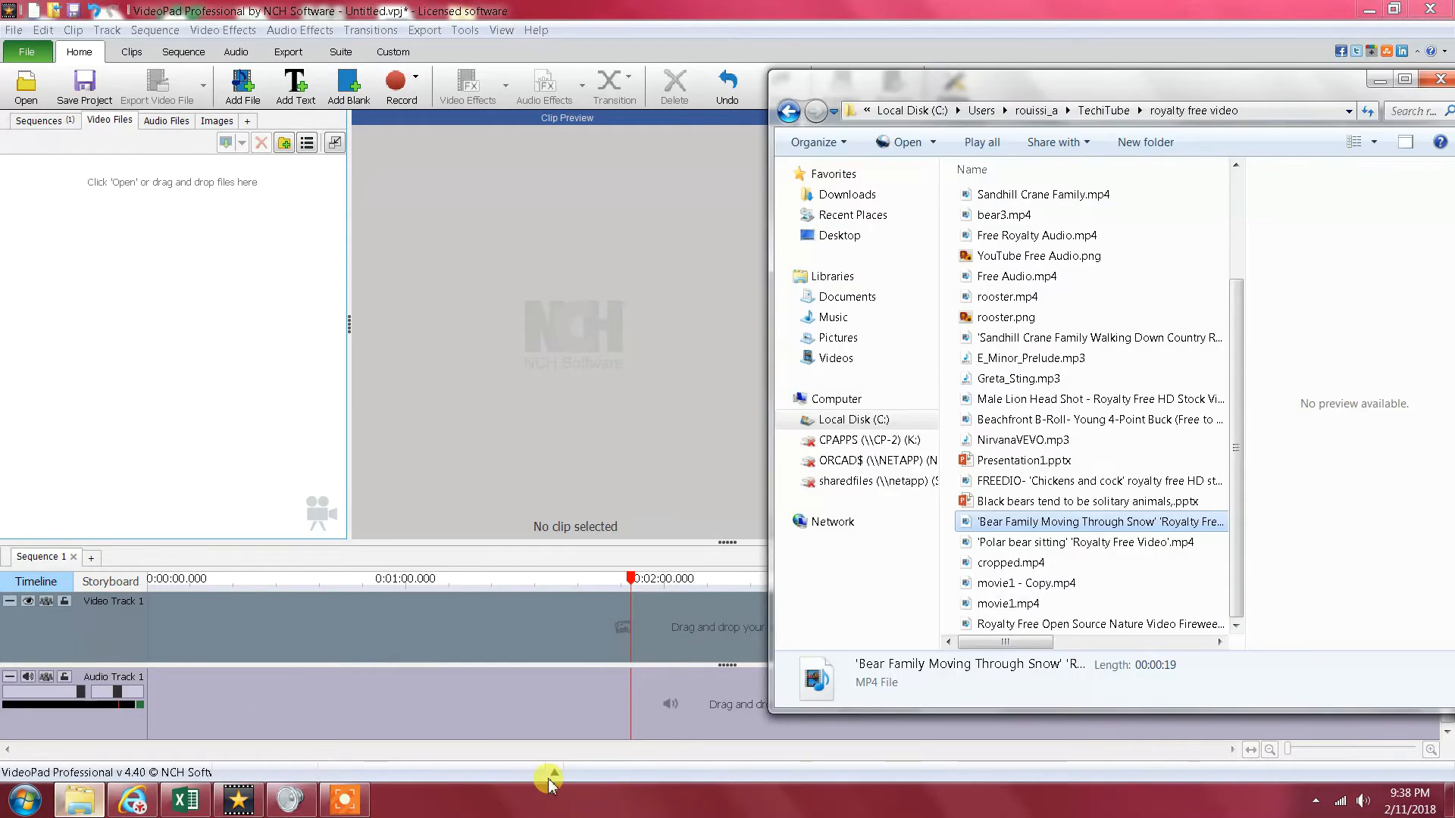
drag(1096, 528, 112, 240)
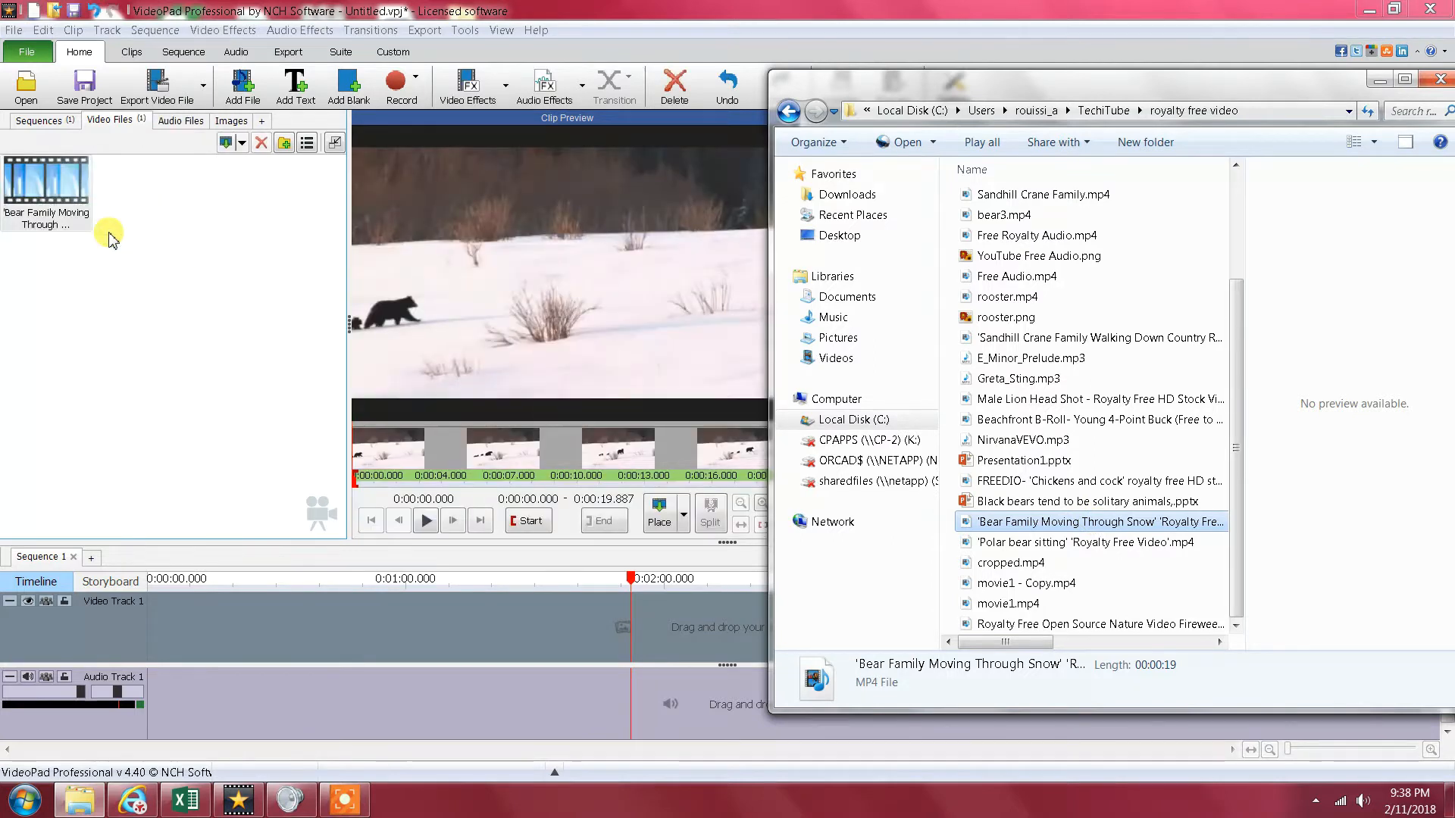
click(1378, 79)
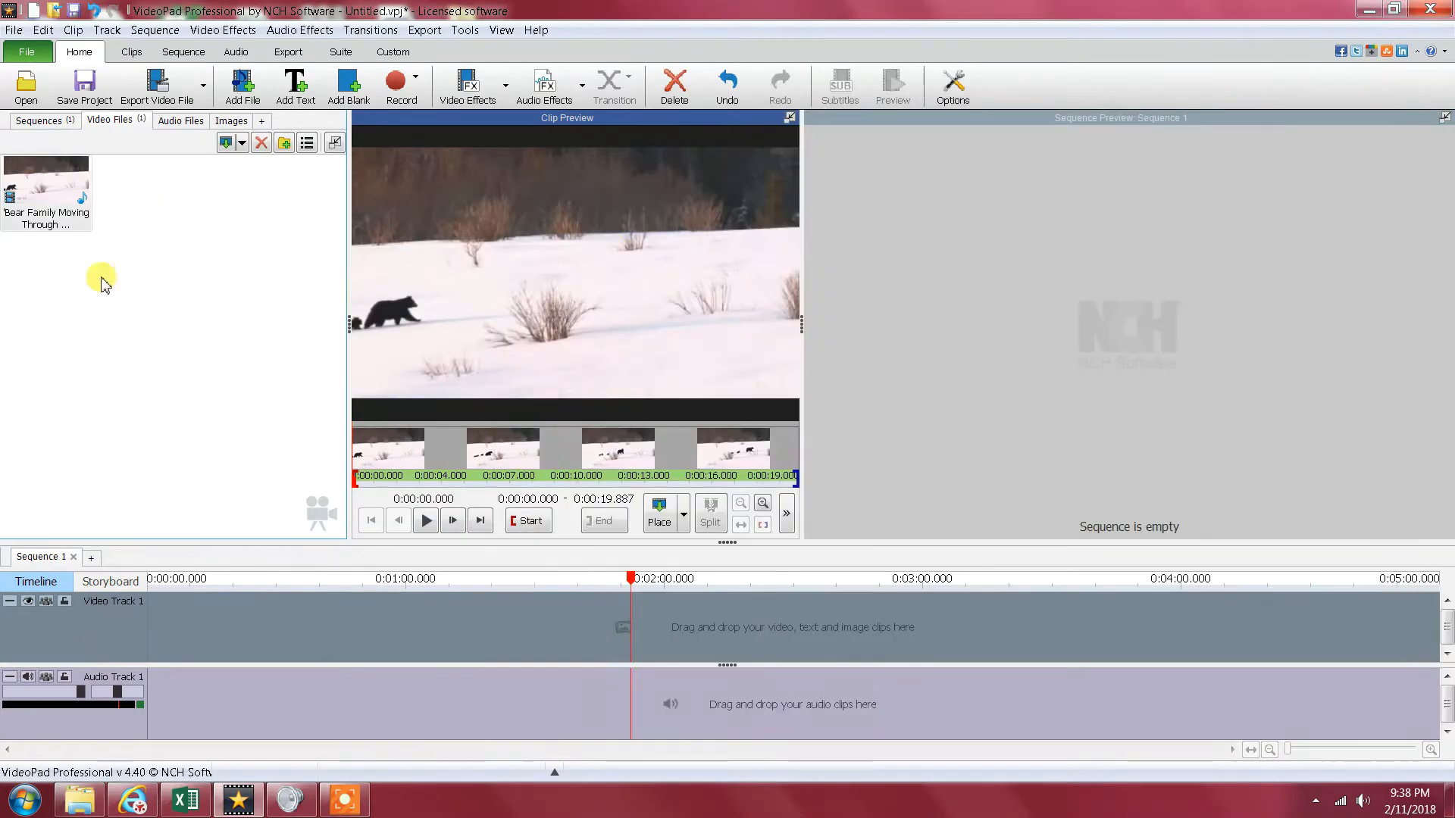
drag(52, 190, 166, 614)
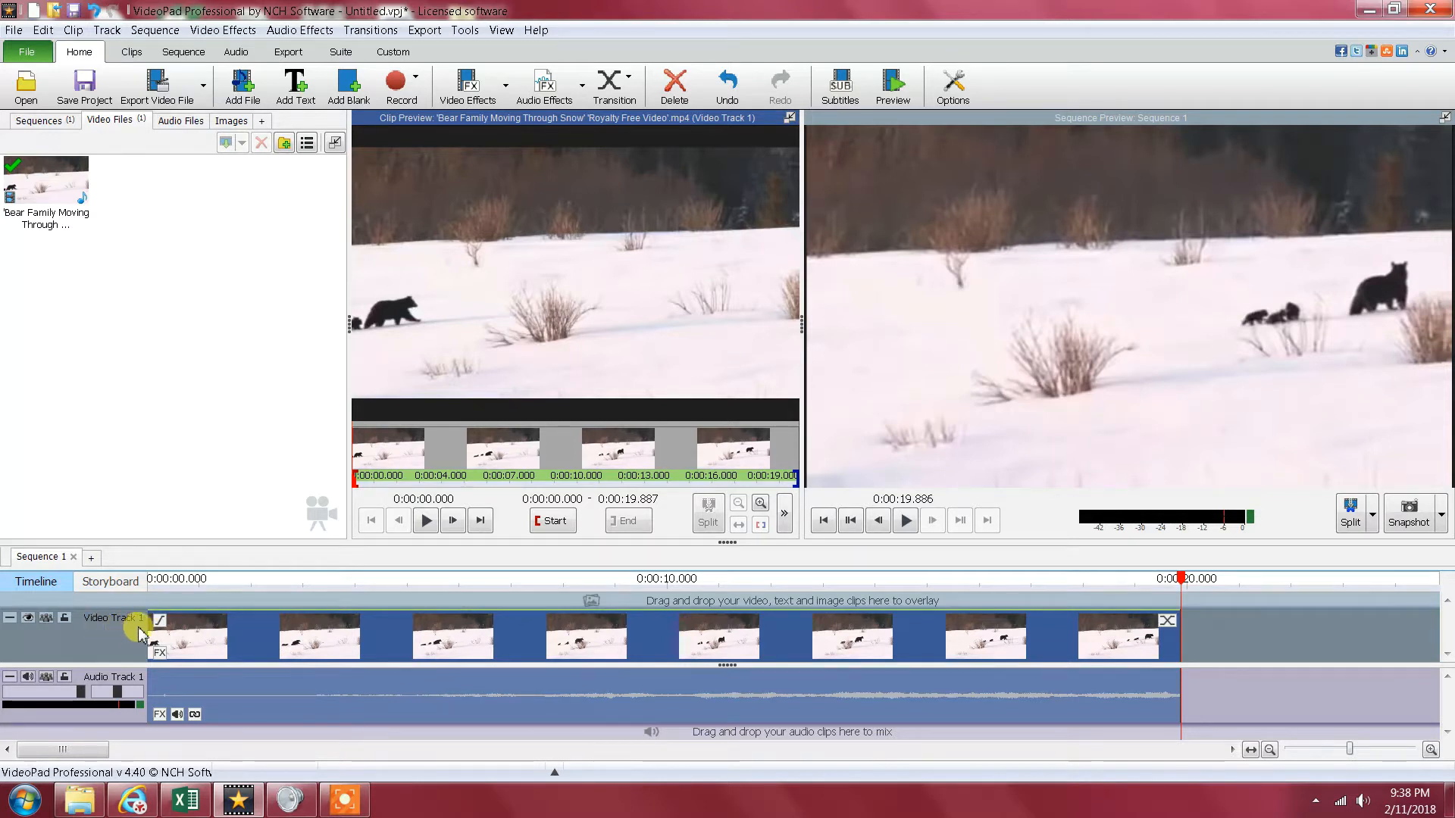
- Return the sequence to its start and play the first seconds of the bear clip in the clip preview
click(824, 521)
click(427, 520)
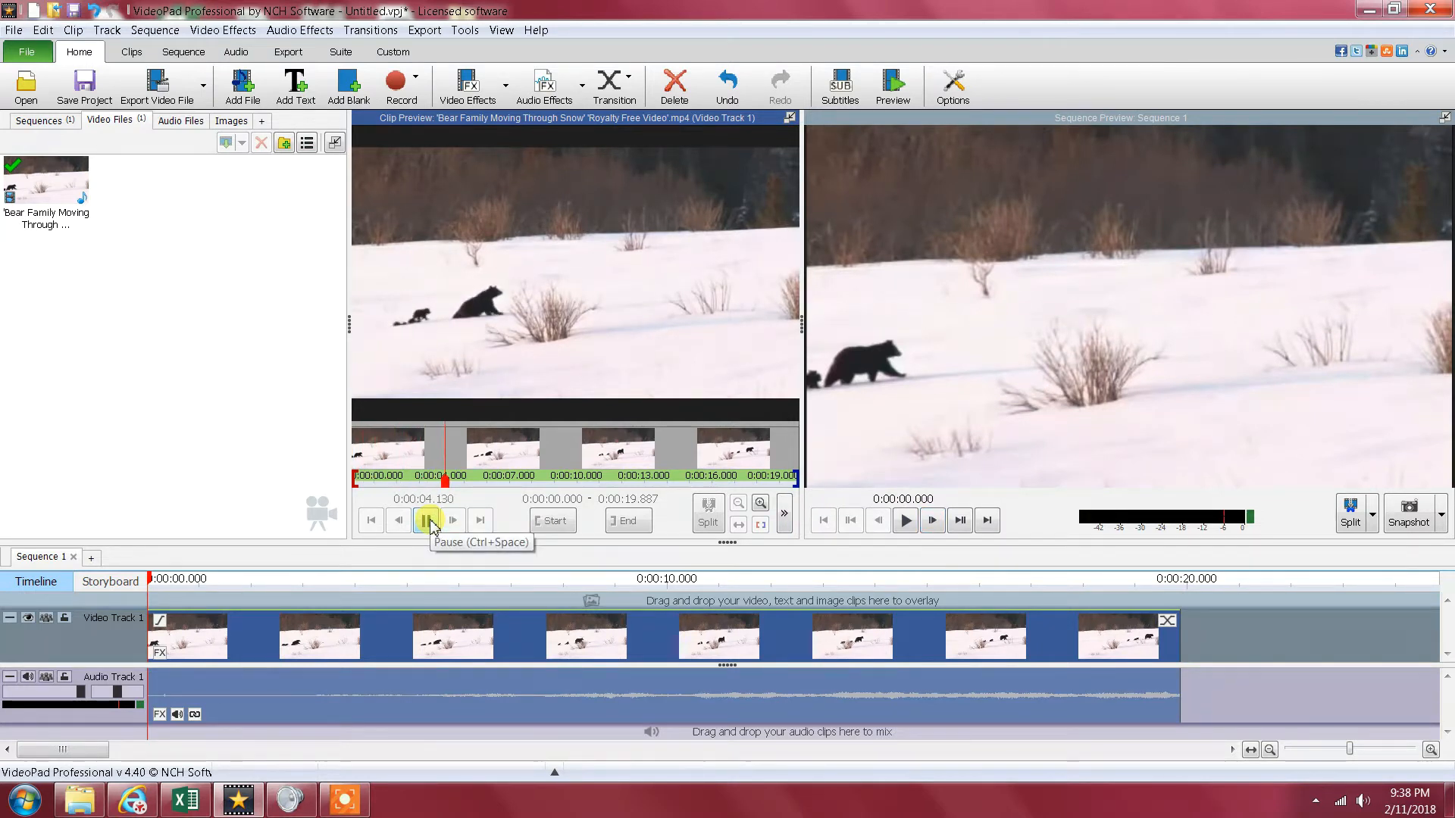
click(426, 520)
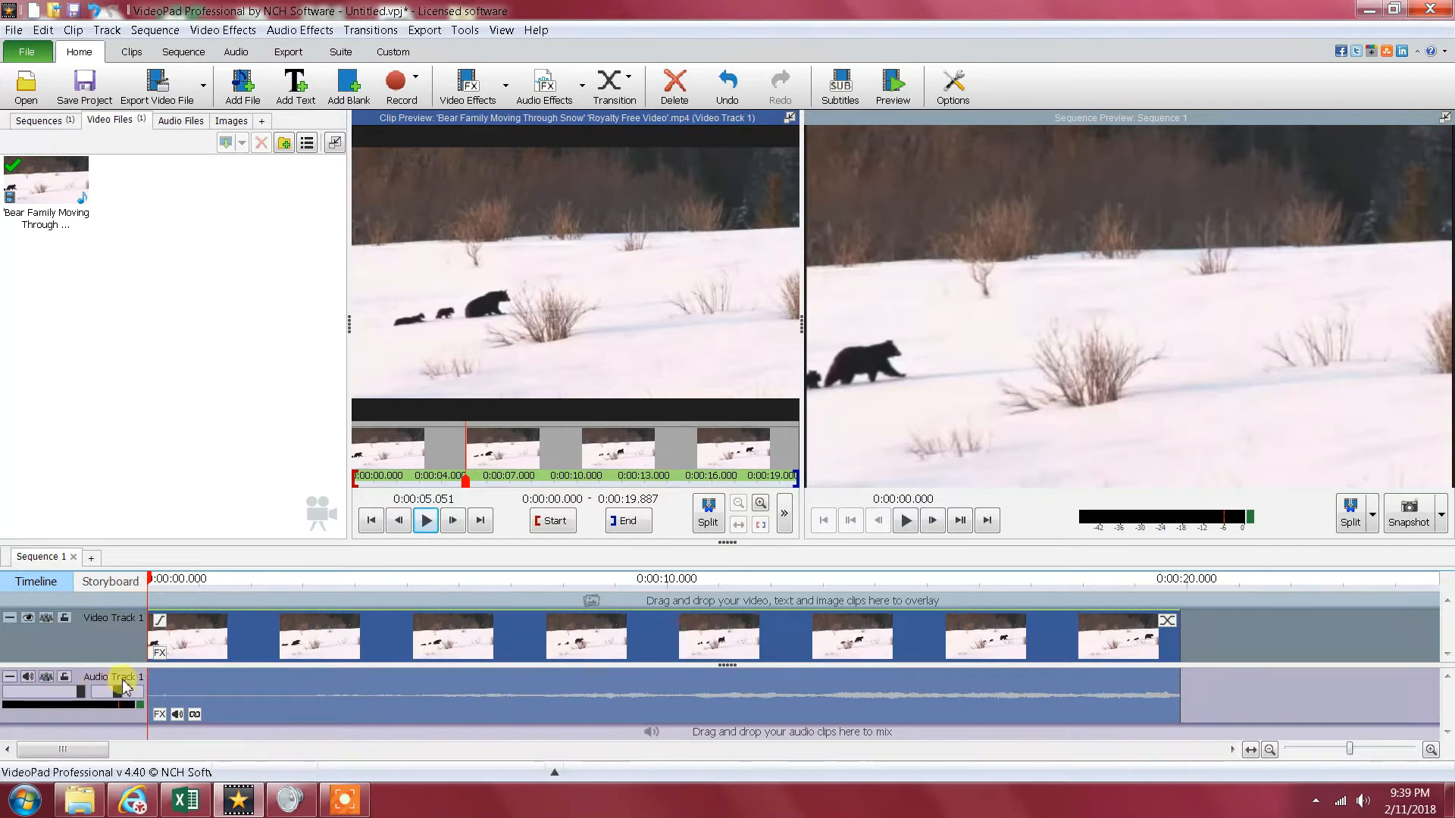
- Unlink the bear clip's audio from its video and delete the audio clip from Audio Track 1
right_click(220, 690)
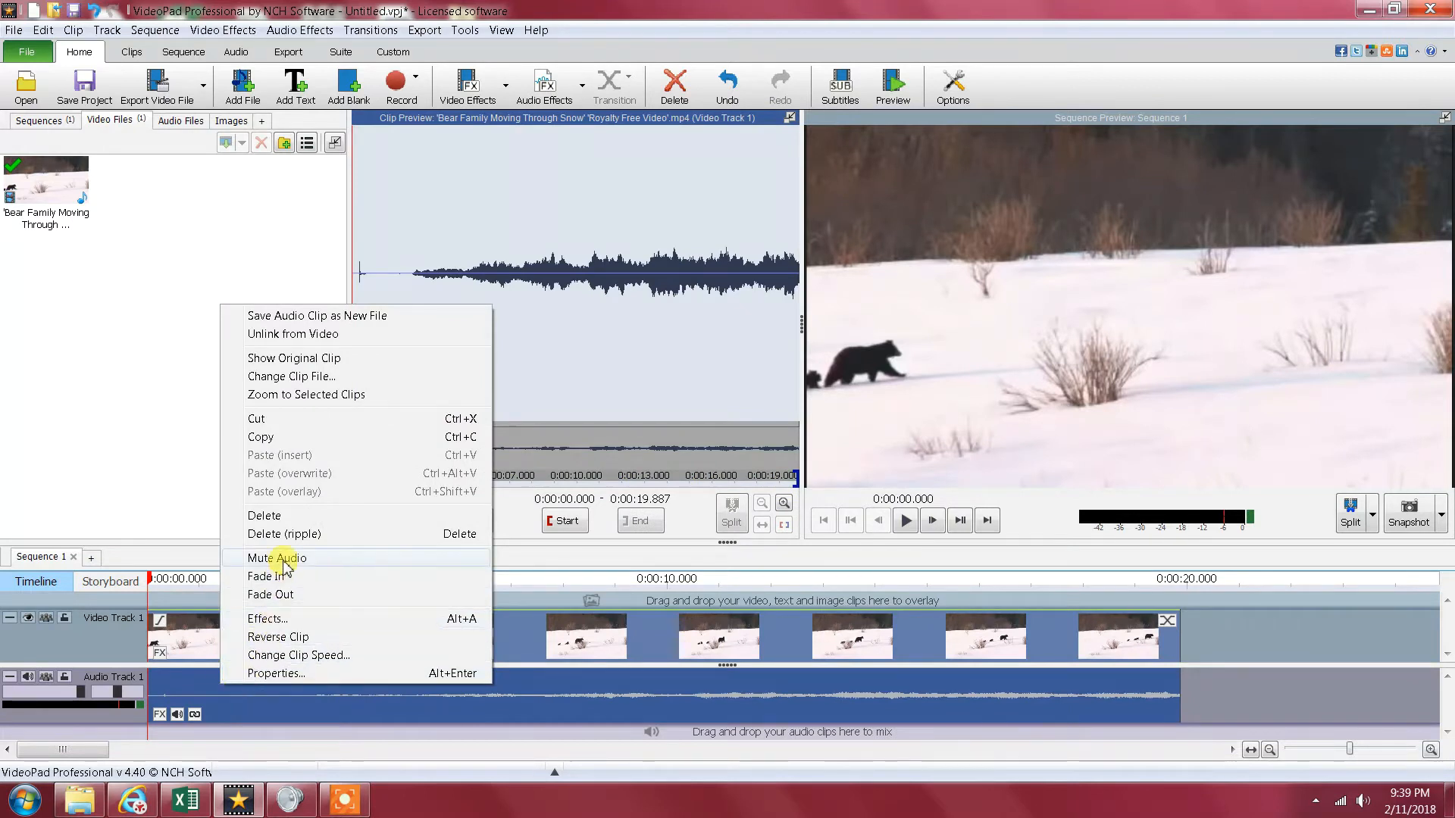
click(356, 337)
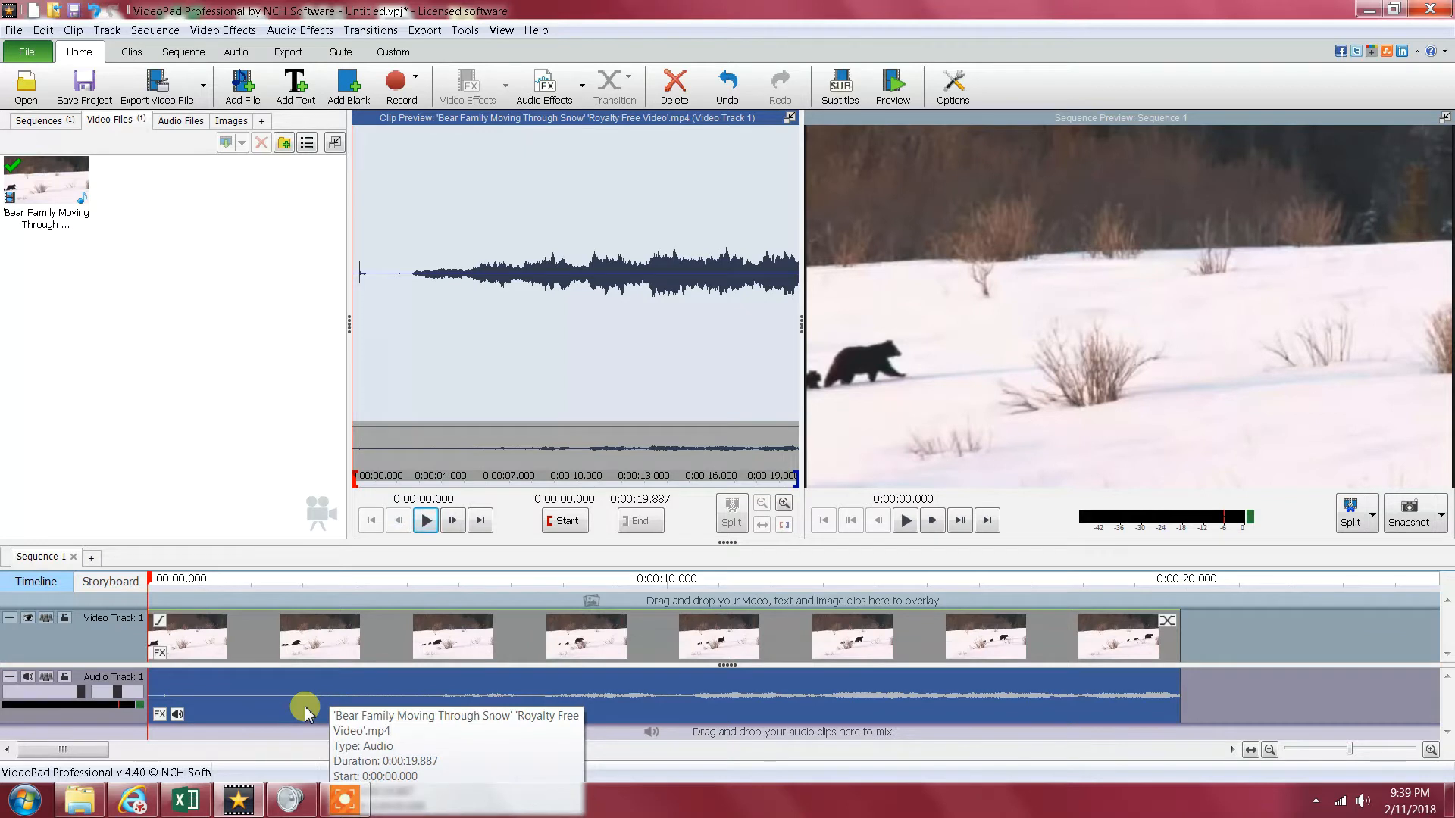
key(Delete)
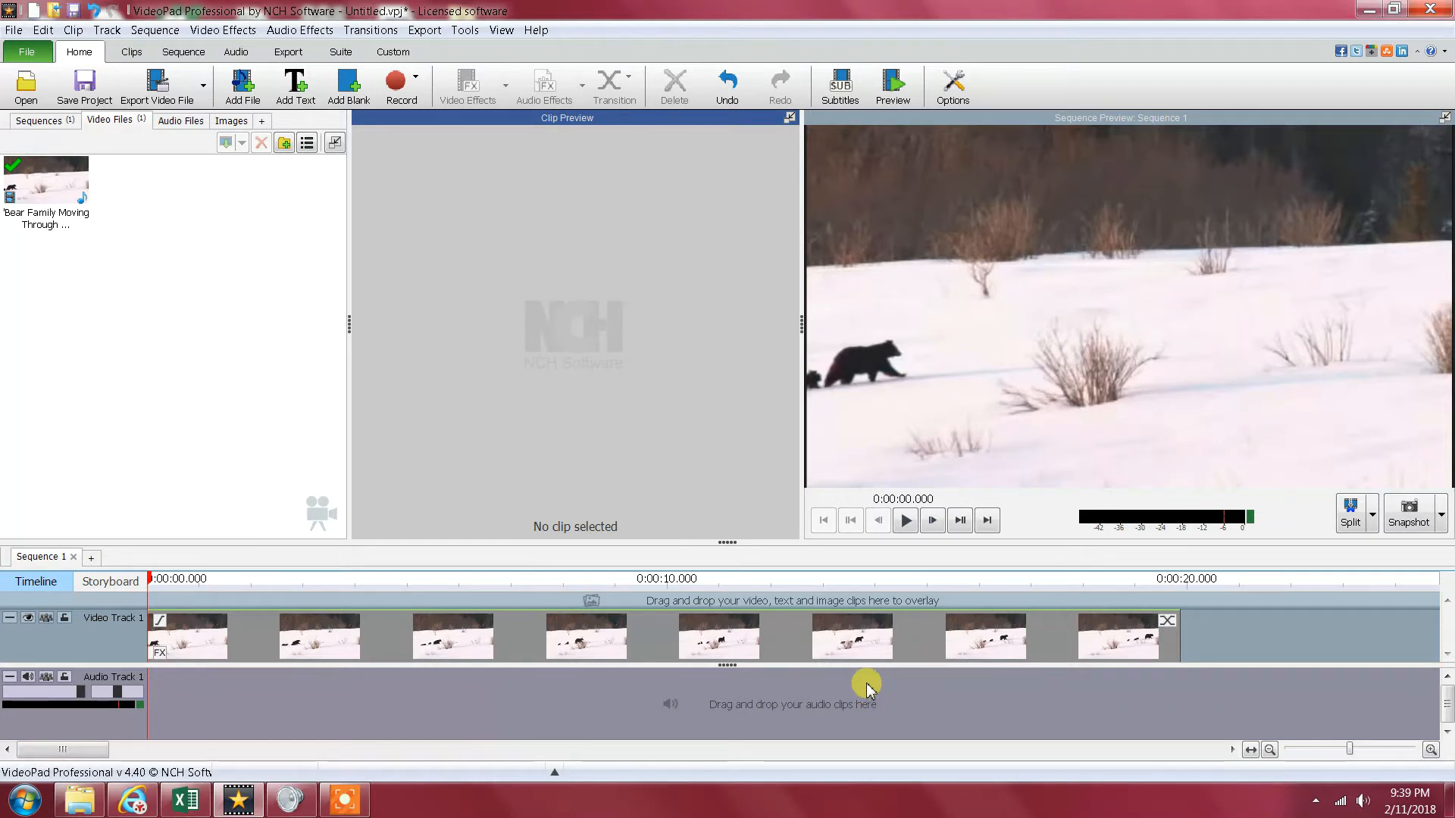
- Reverse the bear video clip on Video Track 1 and play part of the sequence to check it
right_click(713, 634)
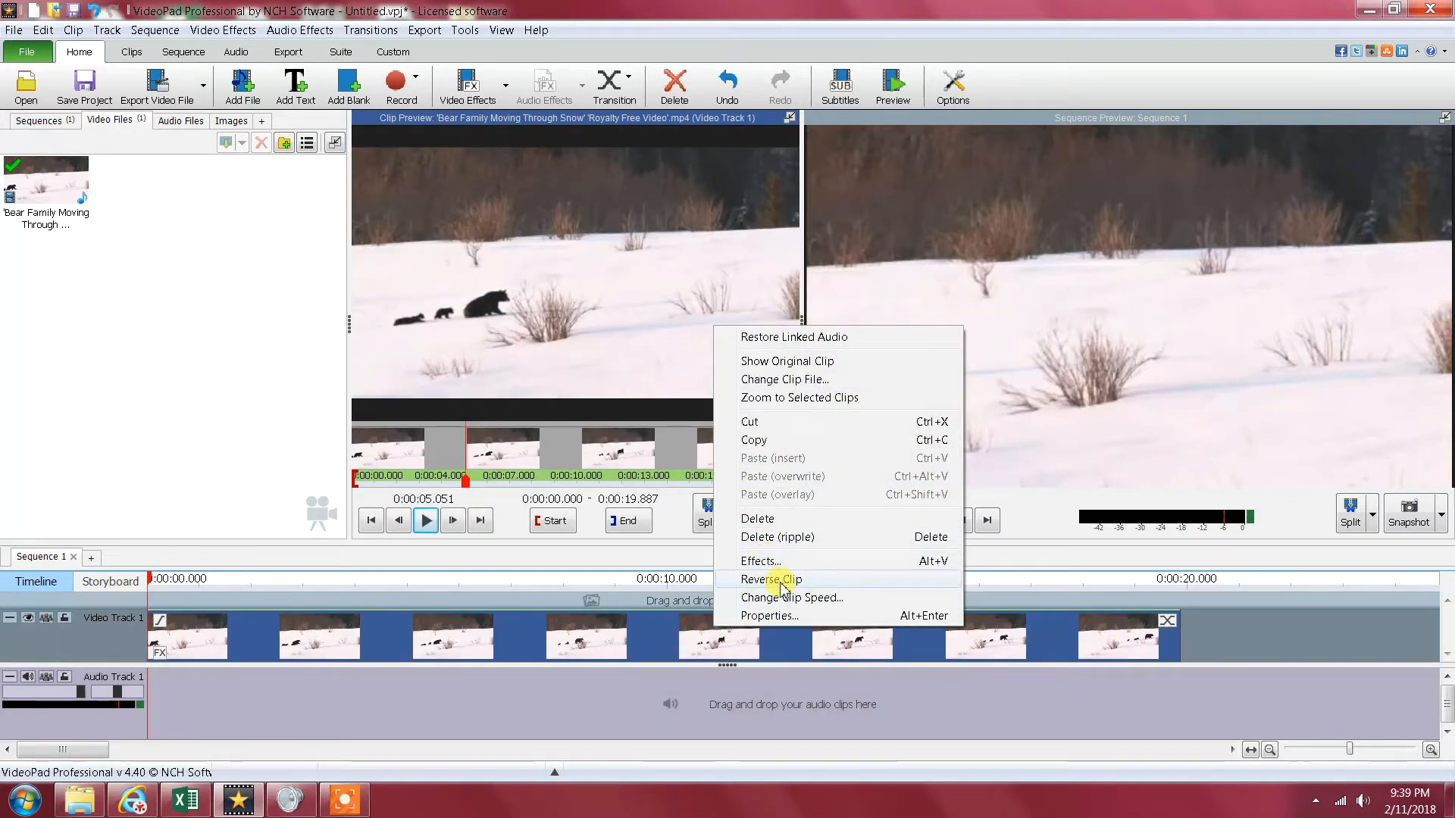
click(836, 583)
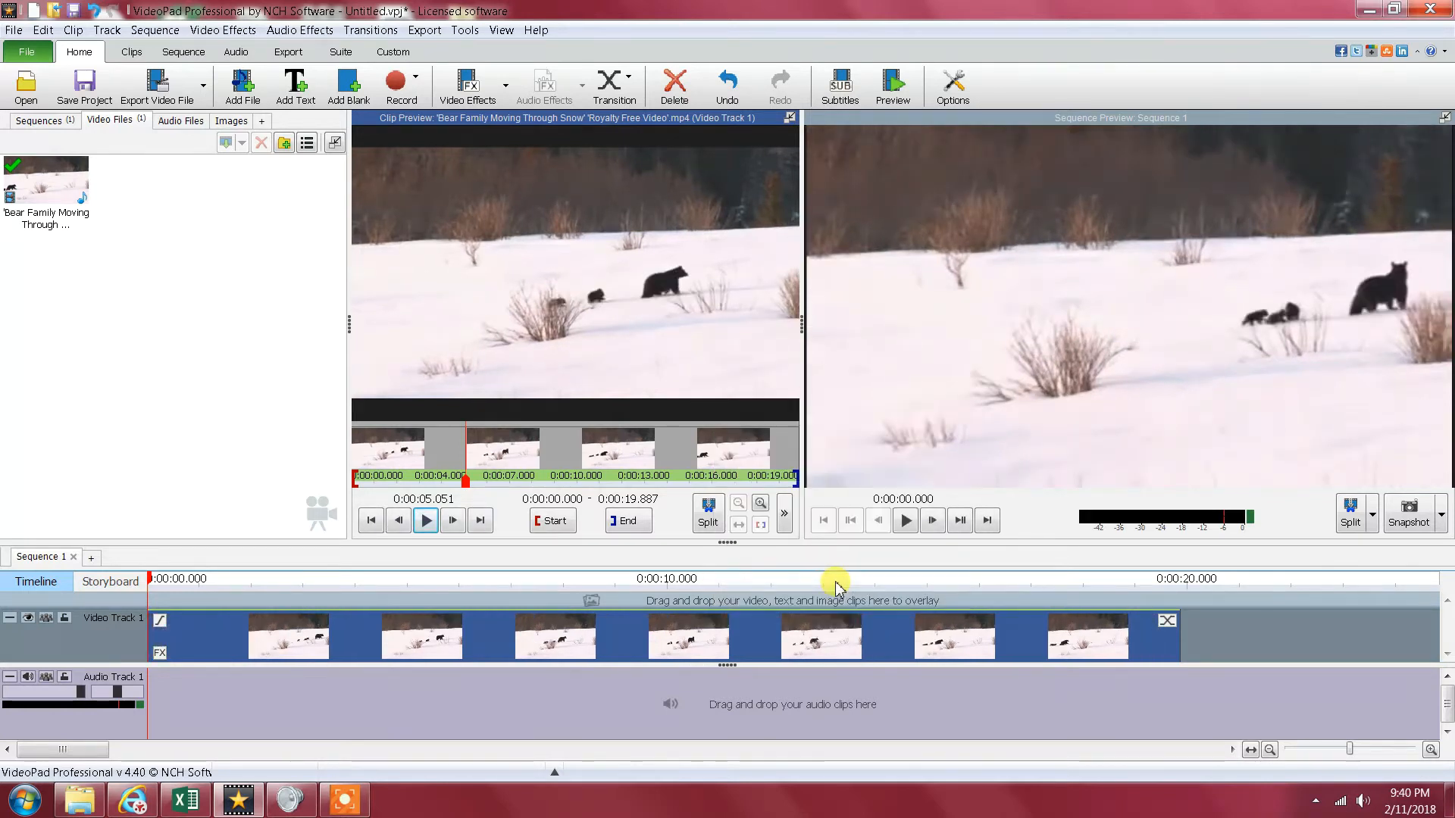
click(906, 520)
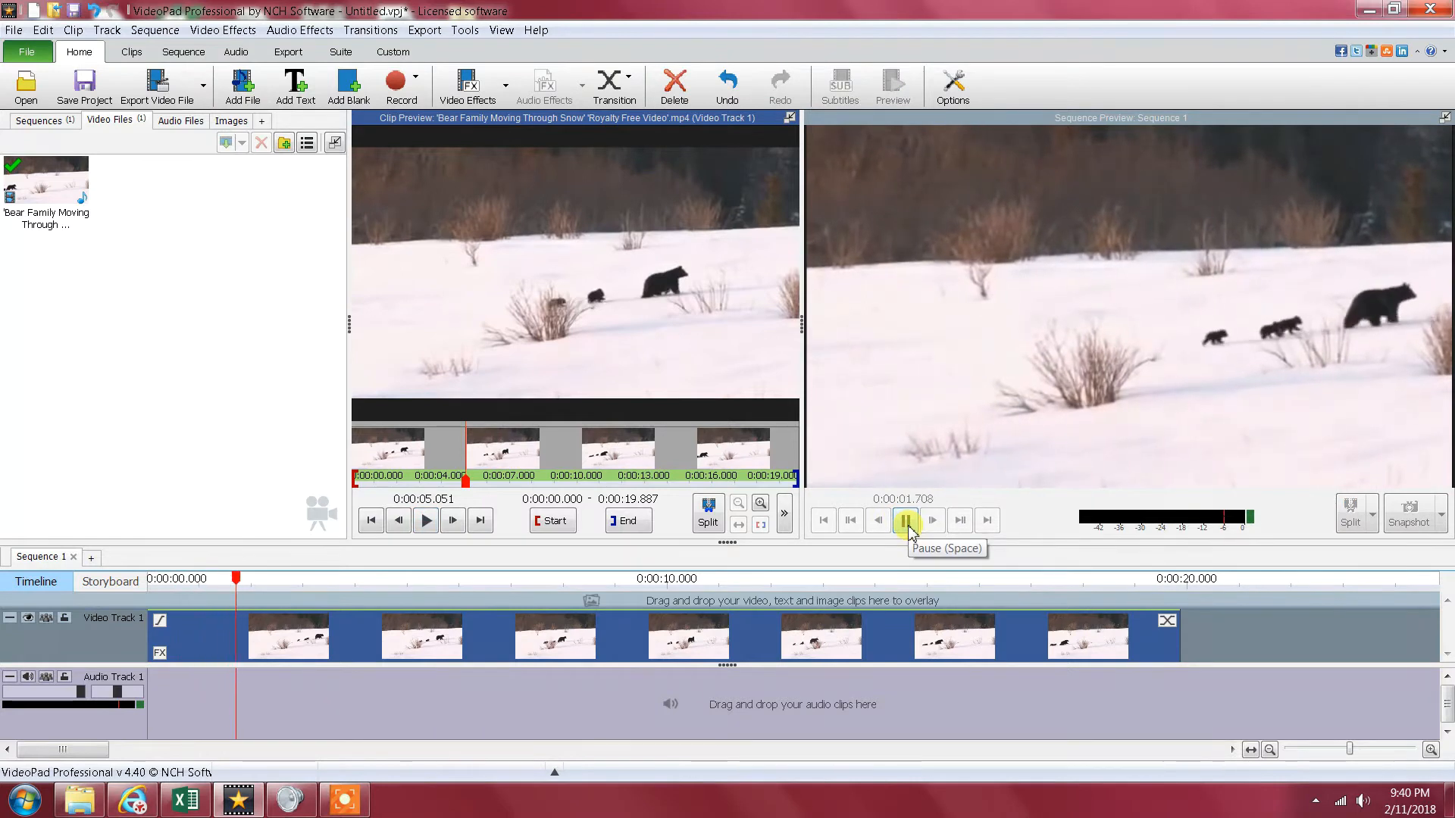
click(913, 526)
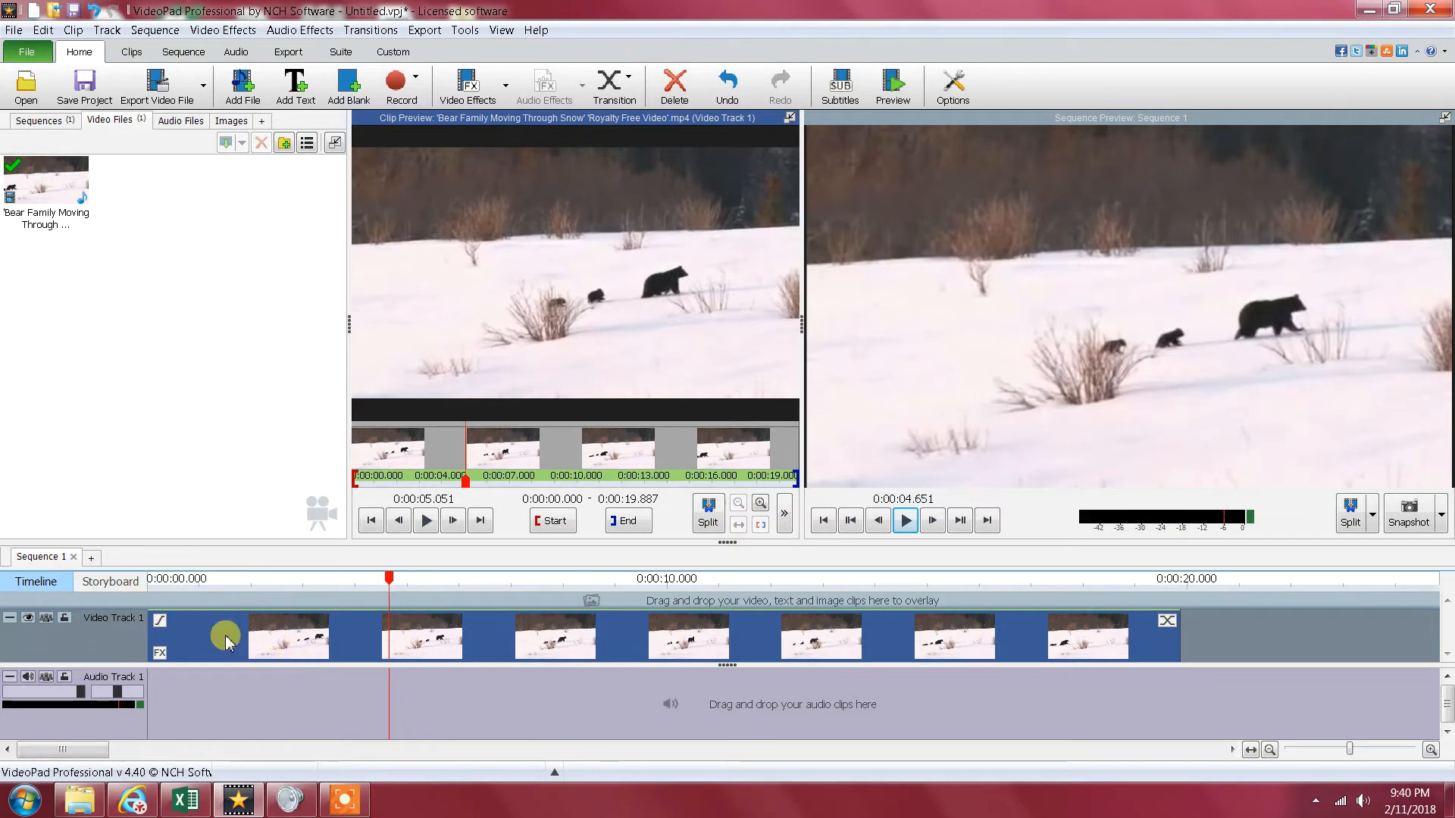
- Change the reversed bear clip's speed to 800%, keeping reverse playback and unchanged audio pitch enabled
click(250, 34)
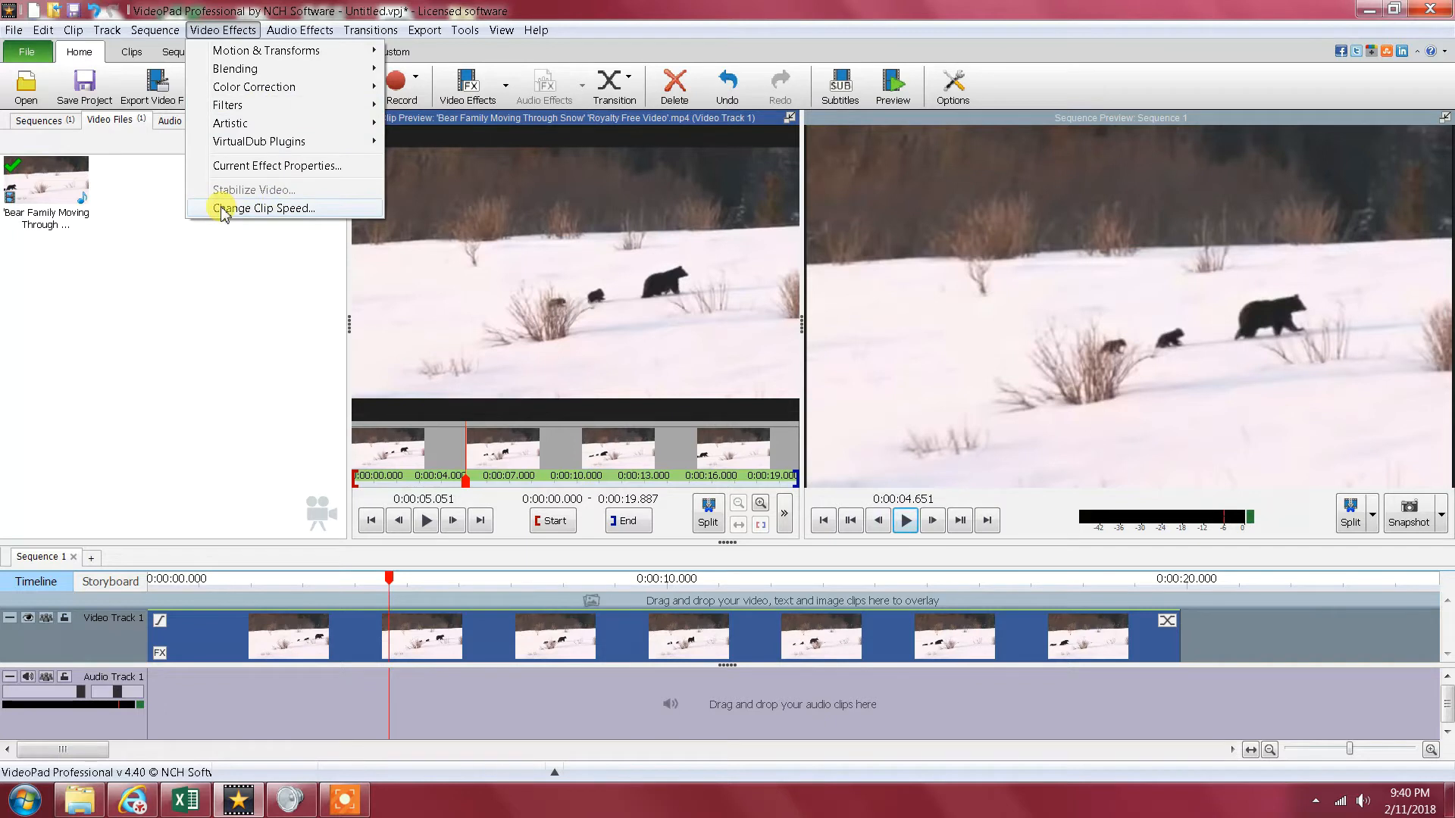
click(331, 208)
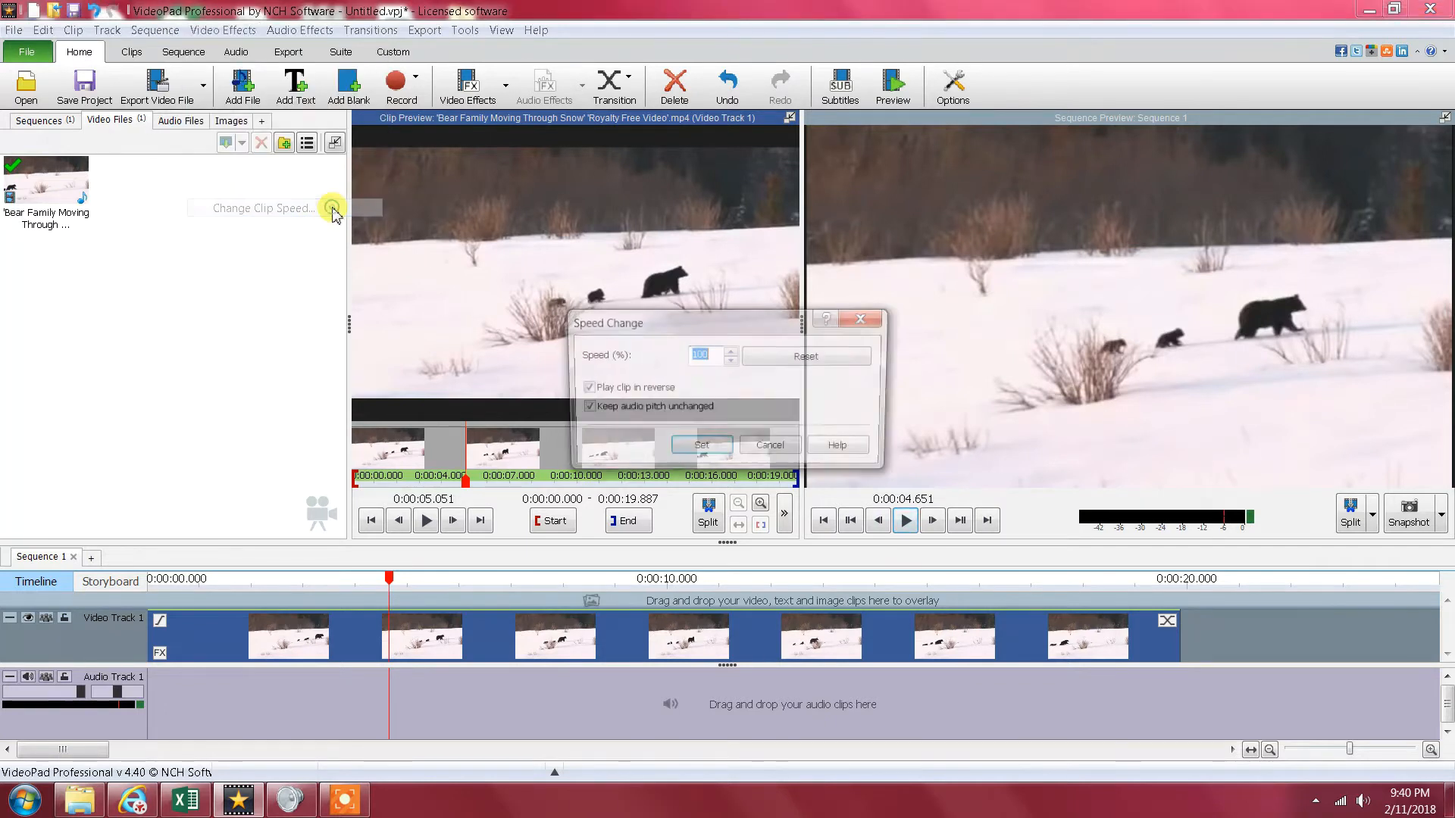
click(717, 356)
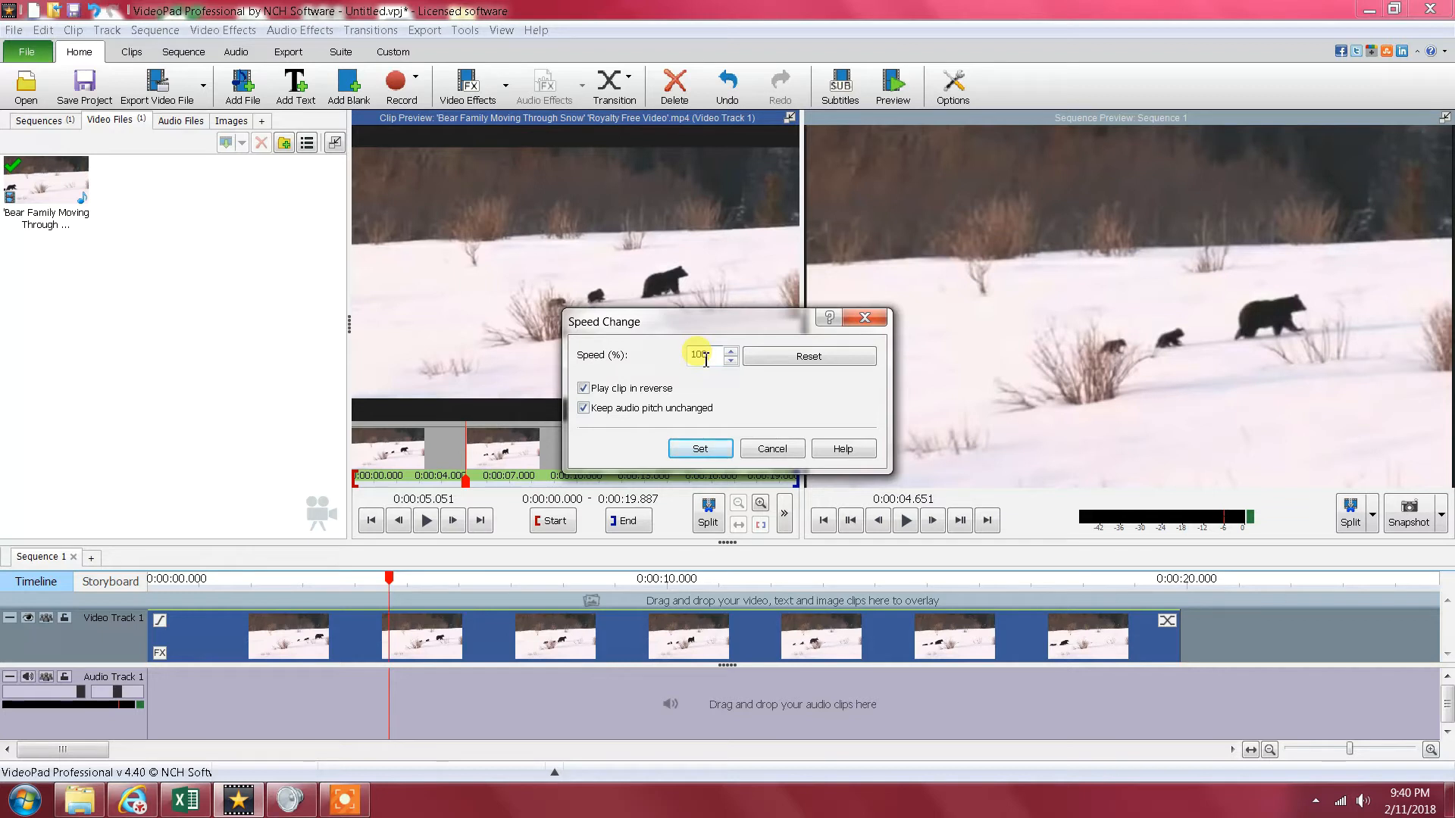
drag(717, 358, 659, 350)
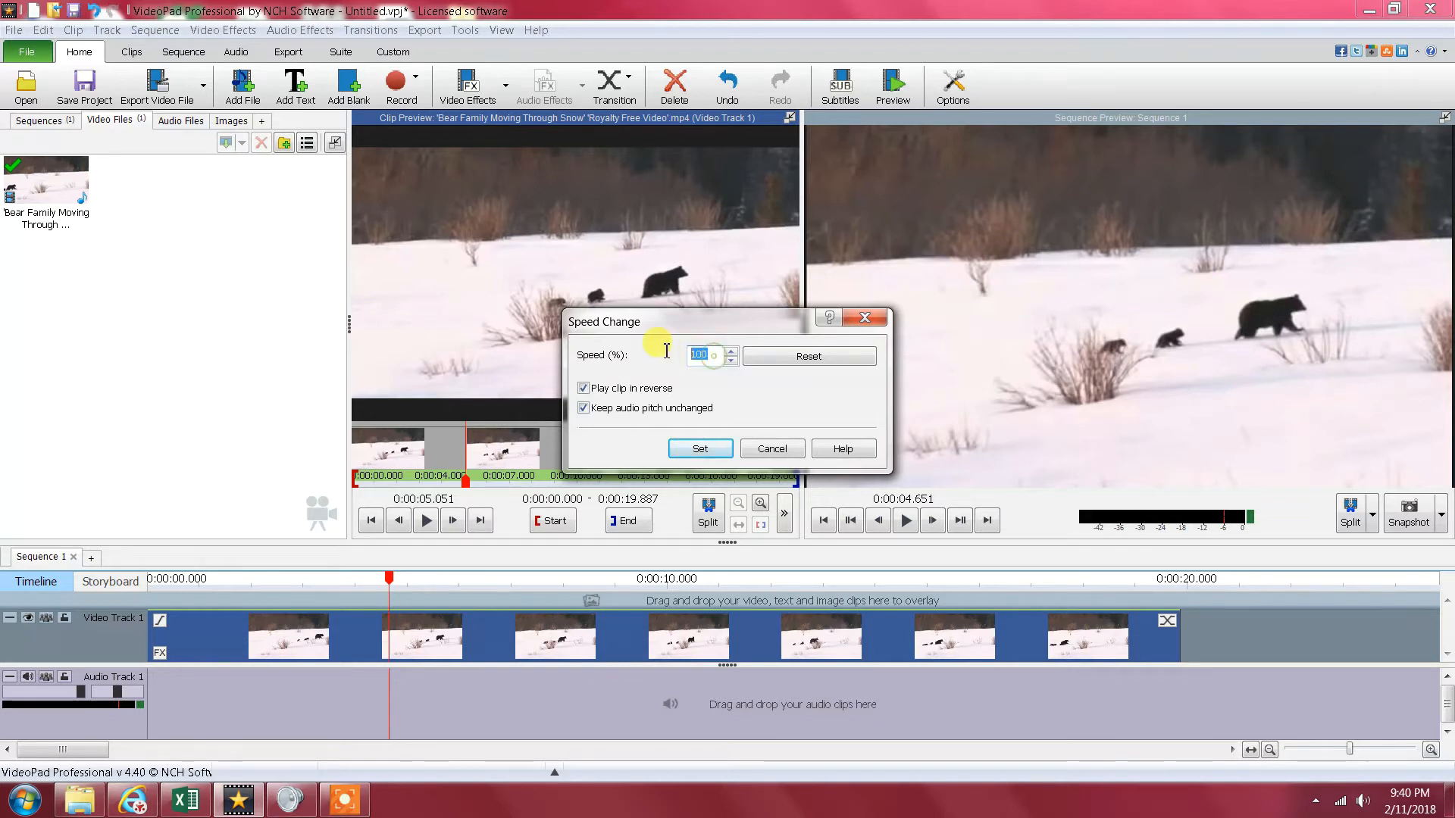
text(80)
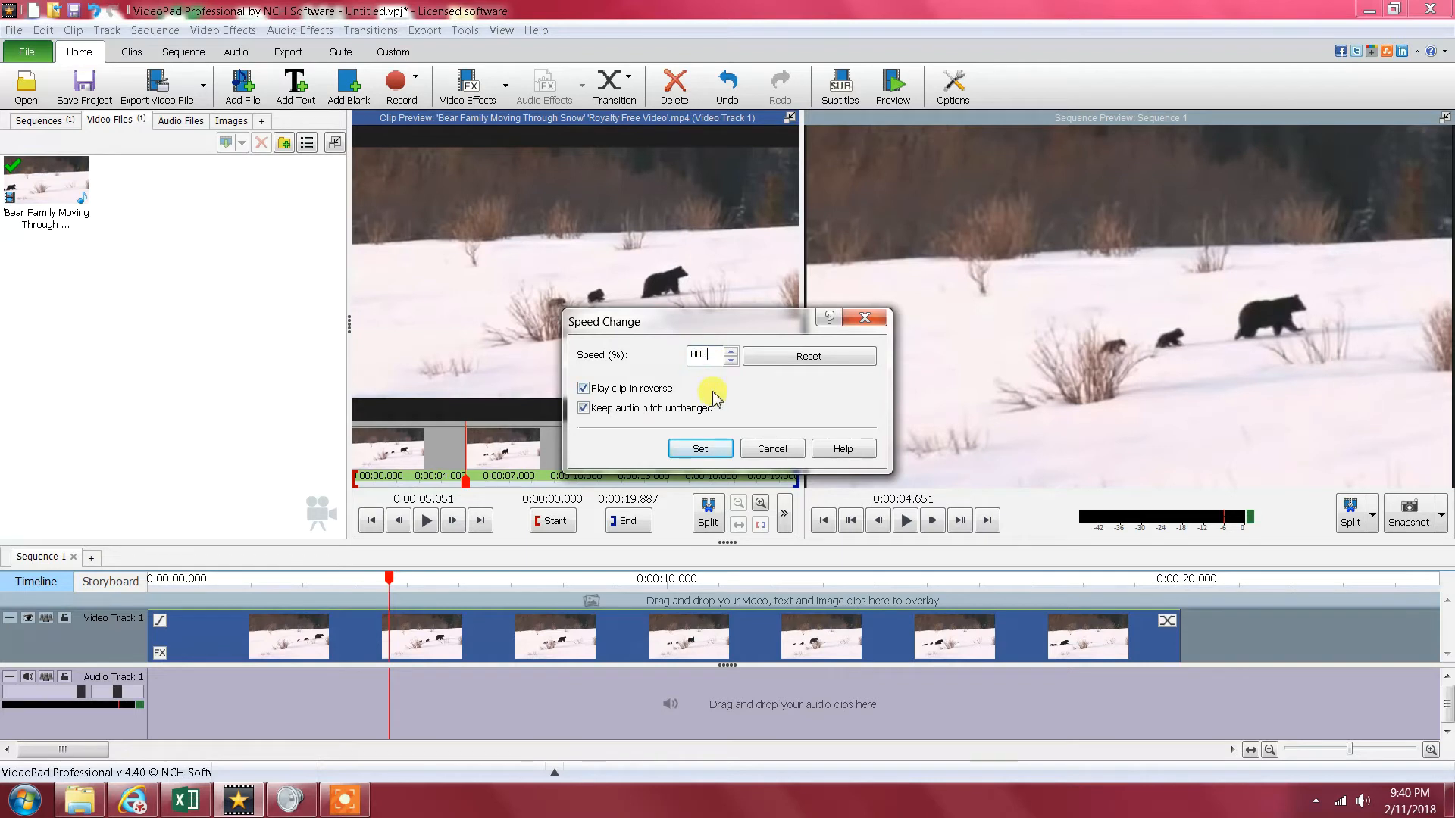
click(705, 450)
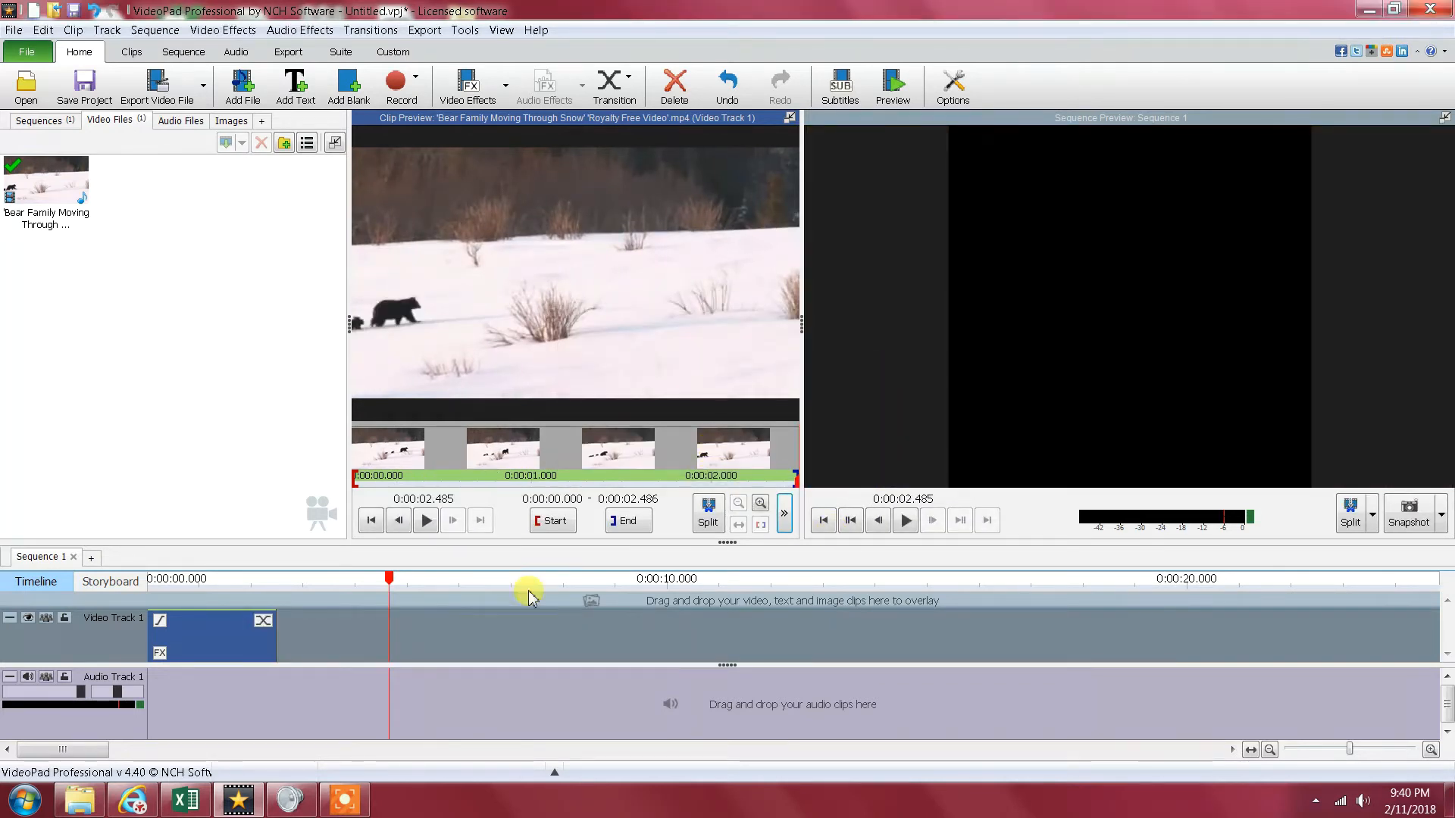
- Move the playhead back to the start of the timeline and play the sped-up sequence
click(266, 630)
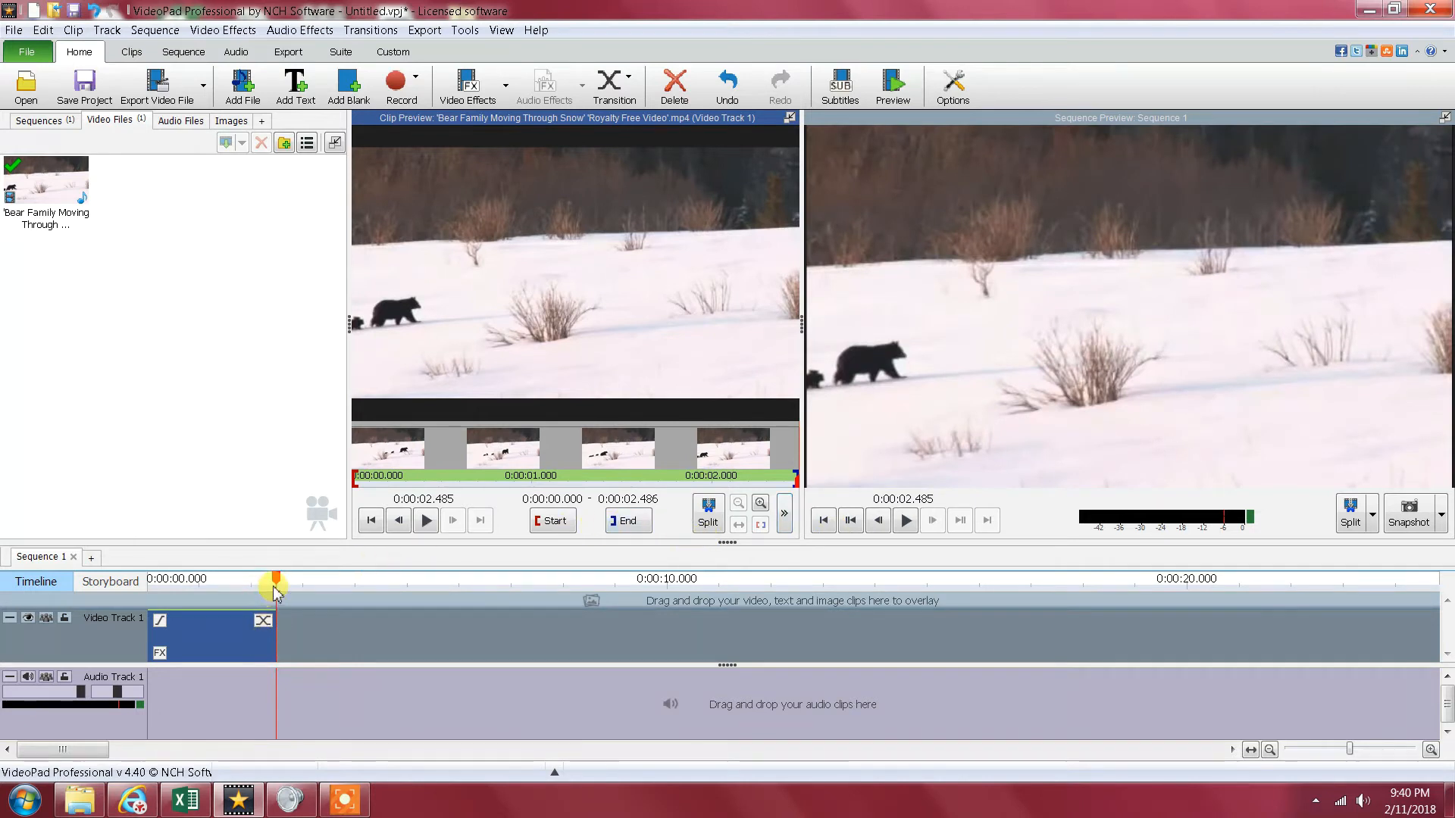
drag(276, 578, 142, 577)
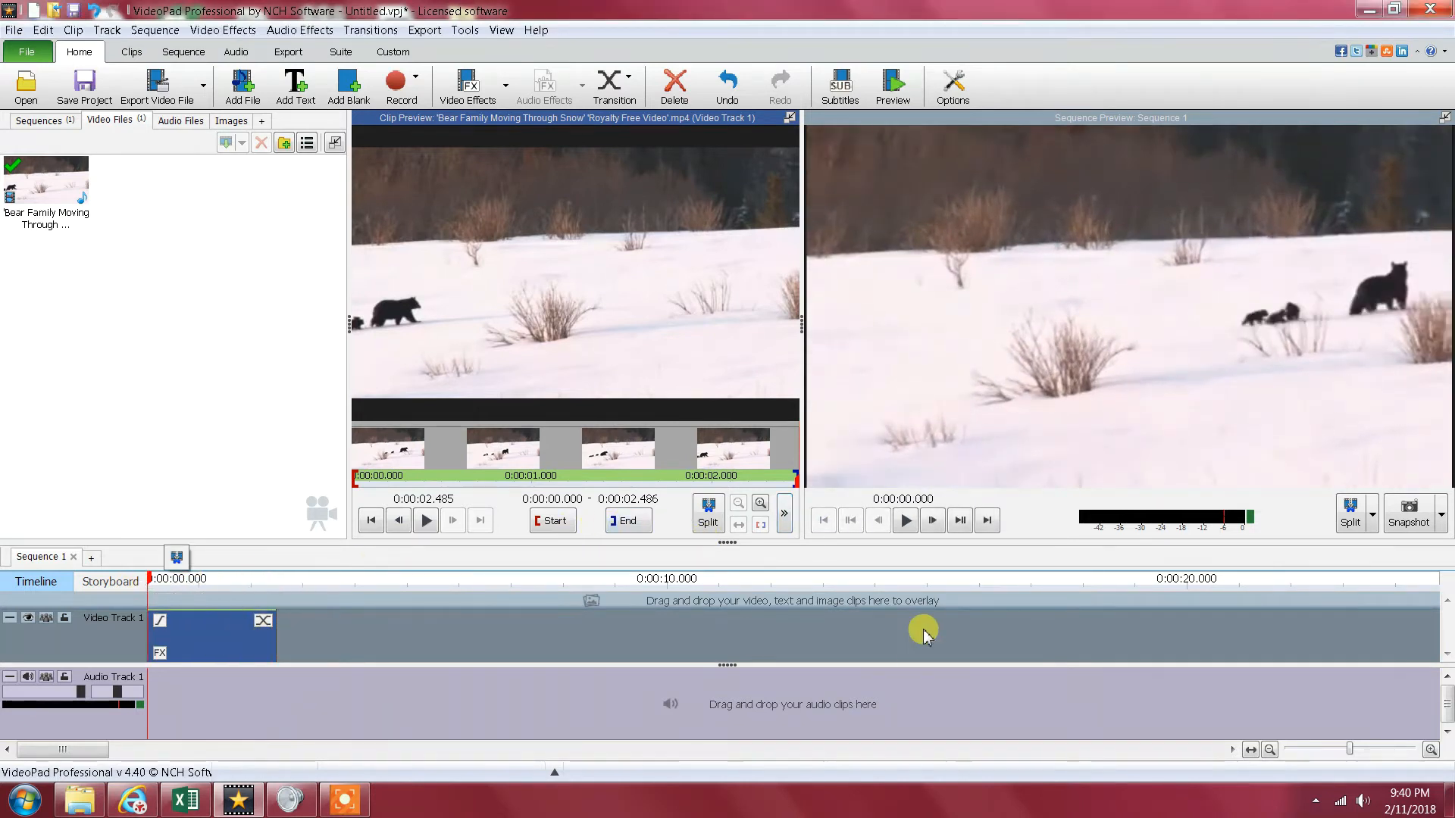
click(905, 521)
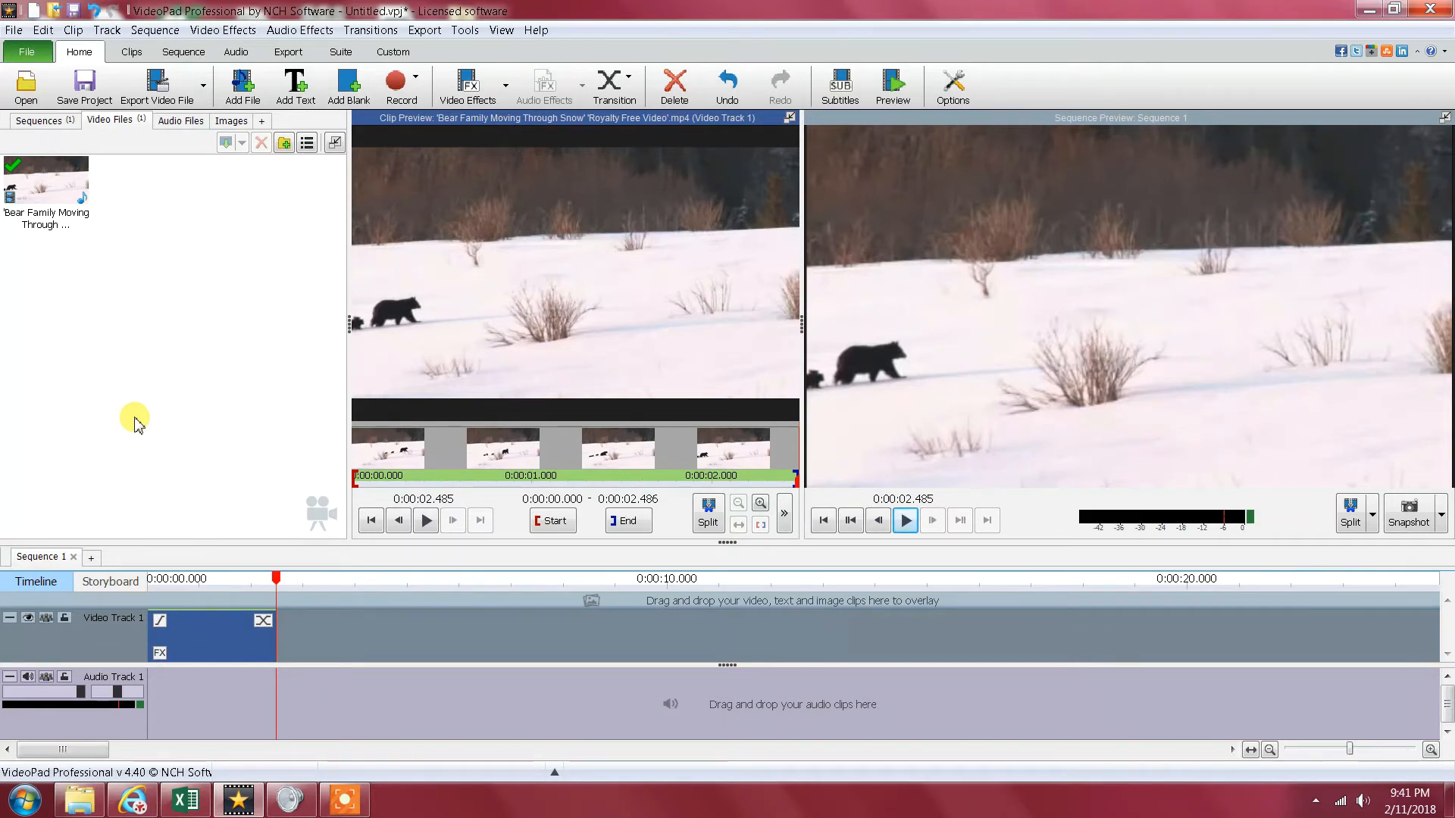
- Start a video export and set its save location to the Desktop with the file name Untitled.mp4
click(14, 32)
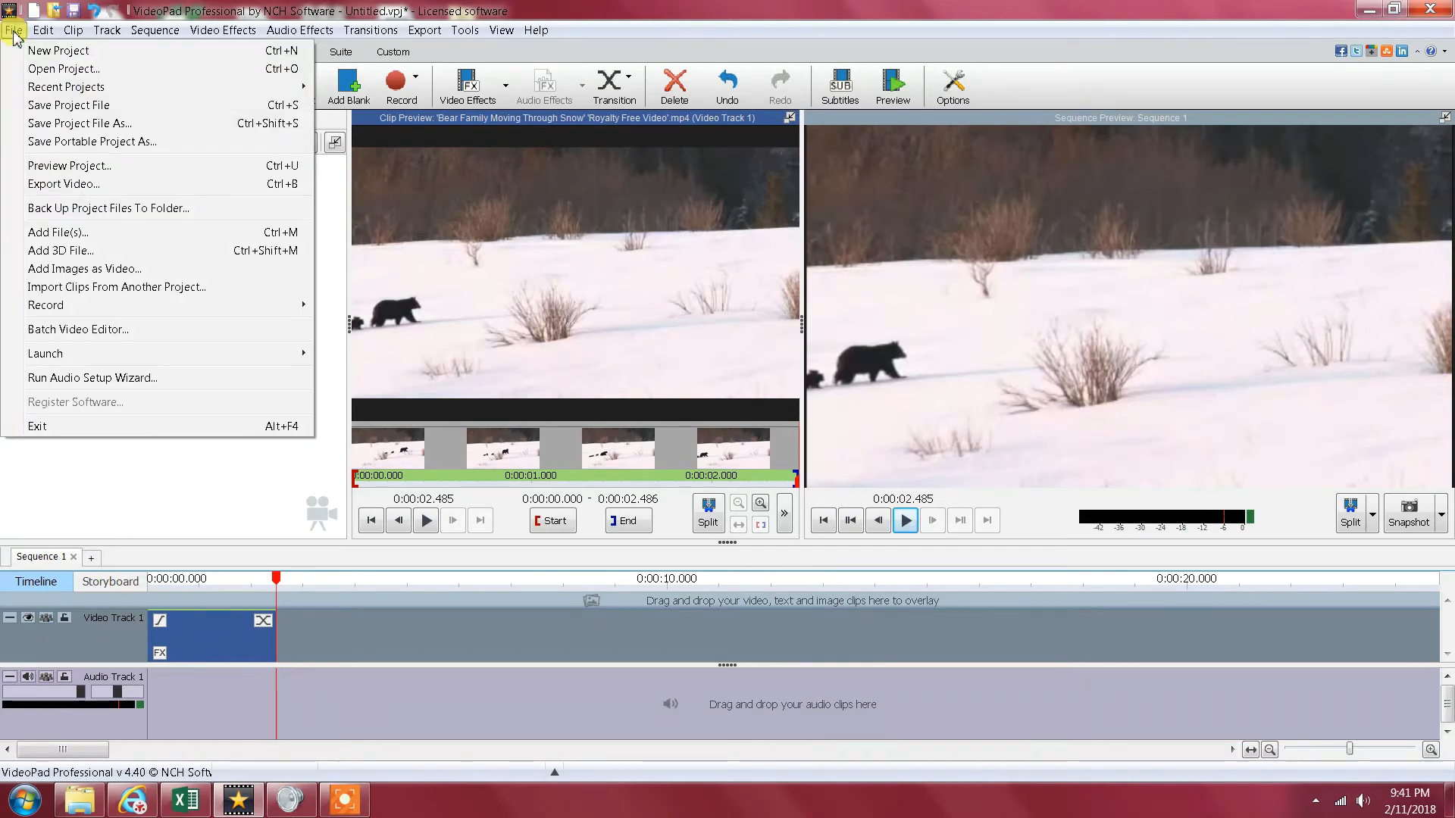
click(92, 186)
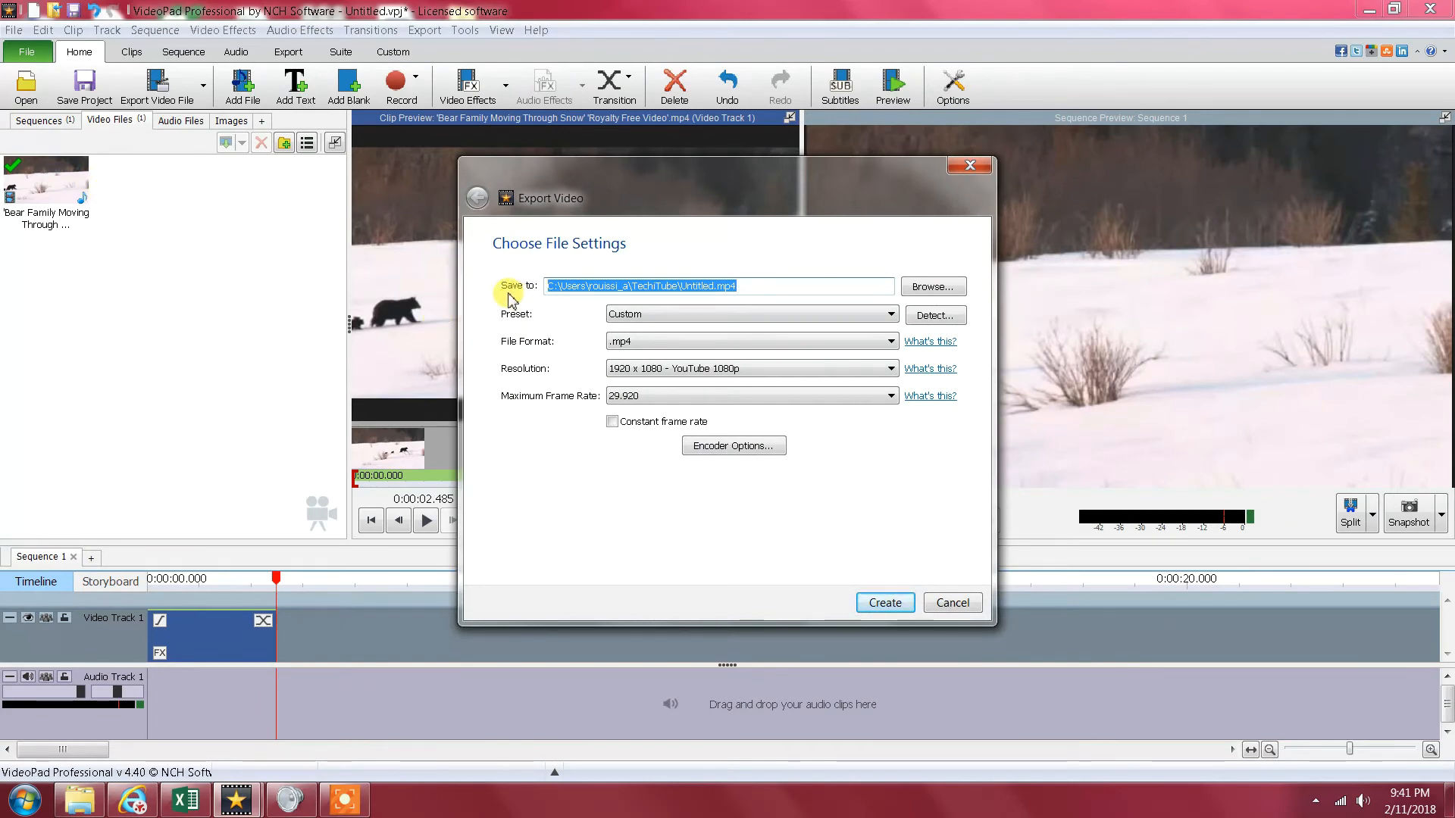
click(837, 285)
click(934, 288)
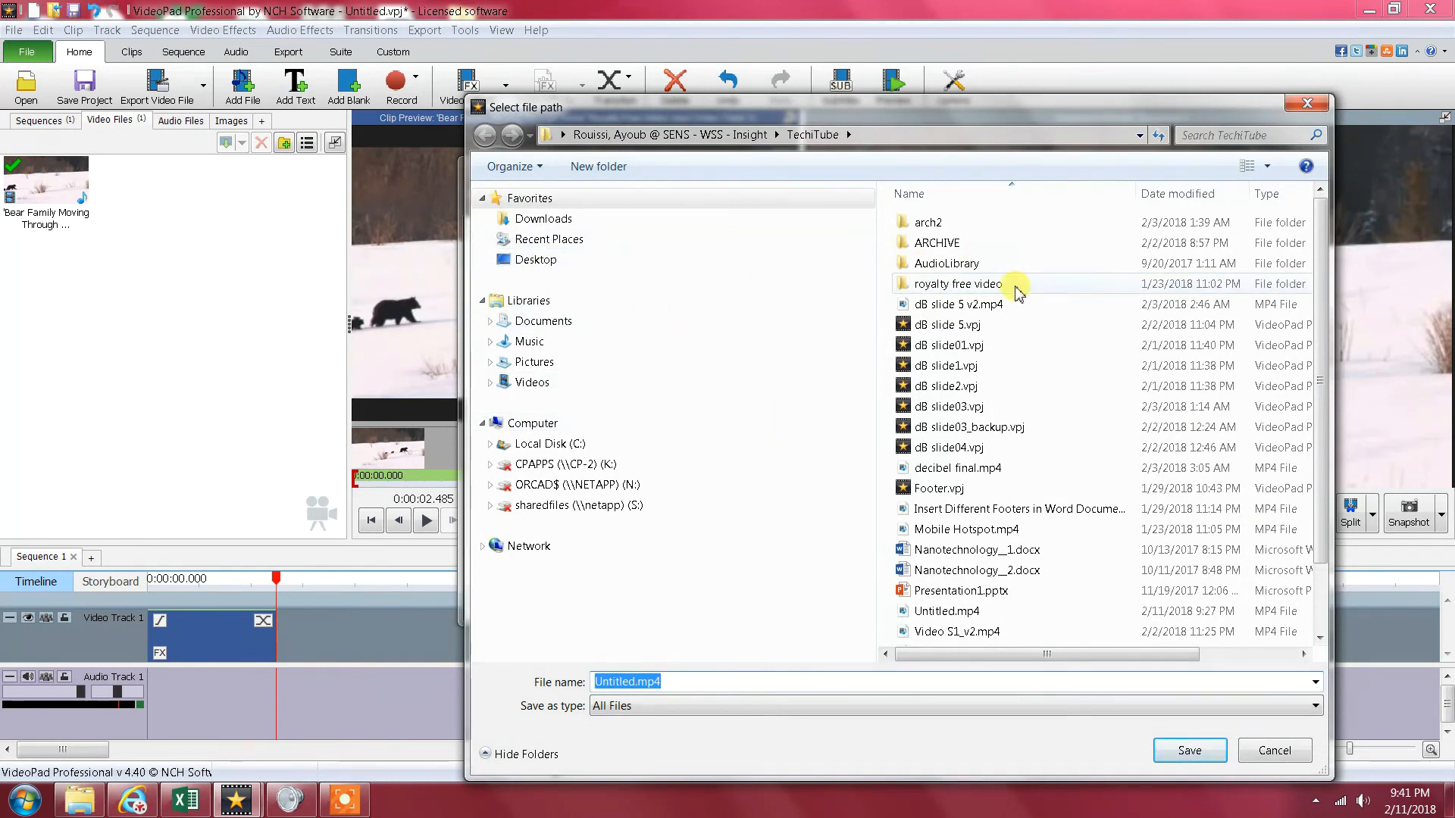
click(529, 261)
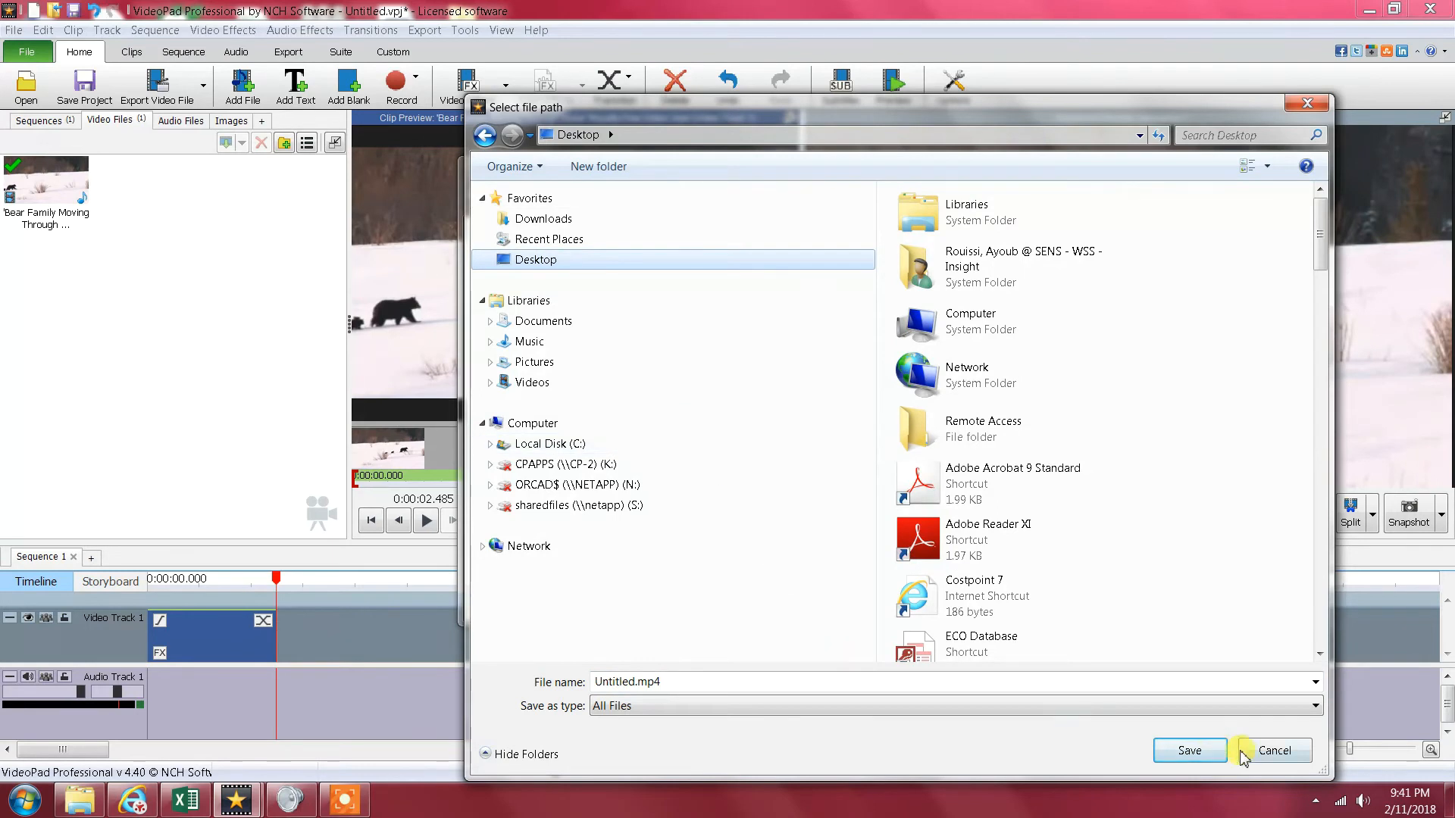
click(1209, 750)
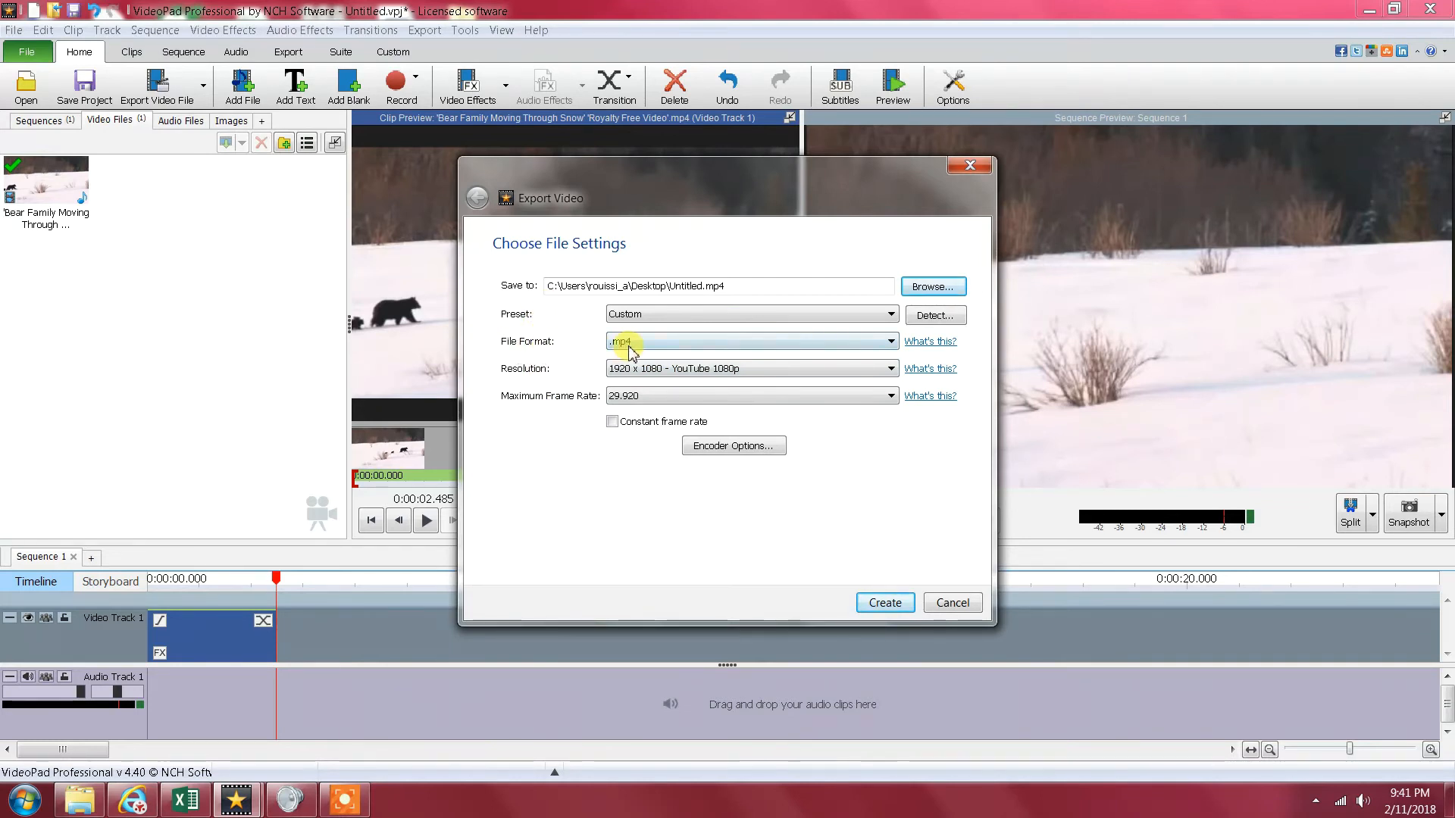
- Keep the .mp4 format, choose the 1920 x 1080 - YouTube 1080p resolution, and create the exported video
click(892, 341)
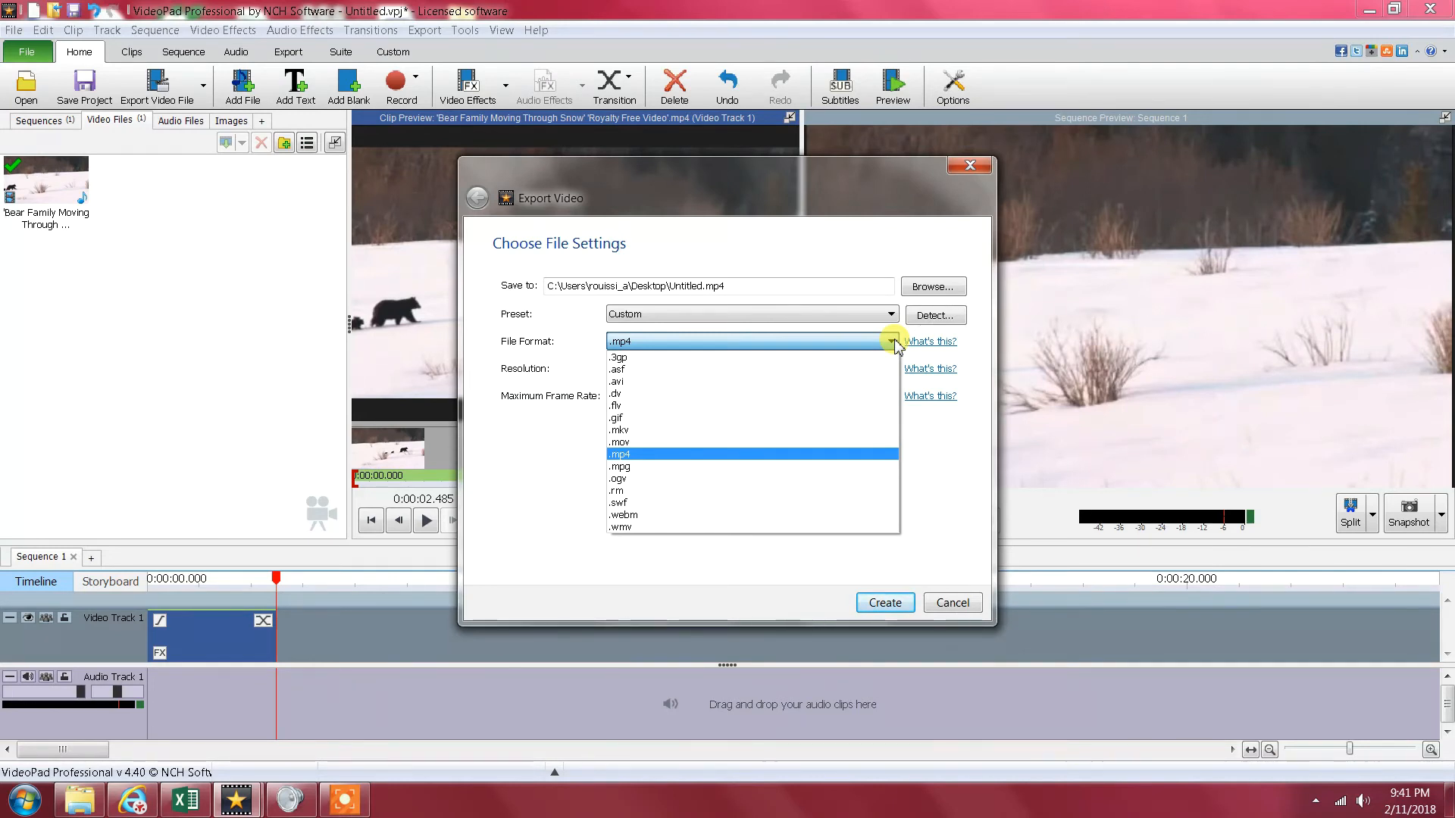
click(879, 342)
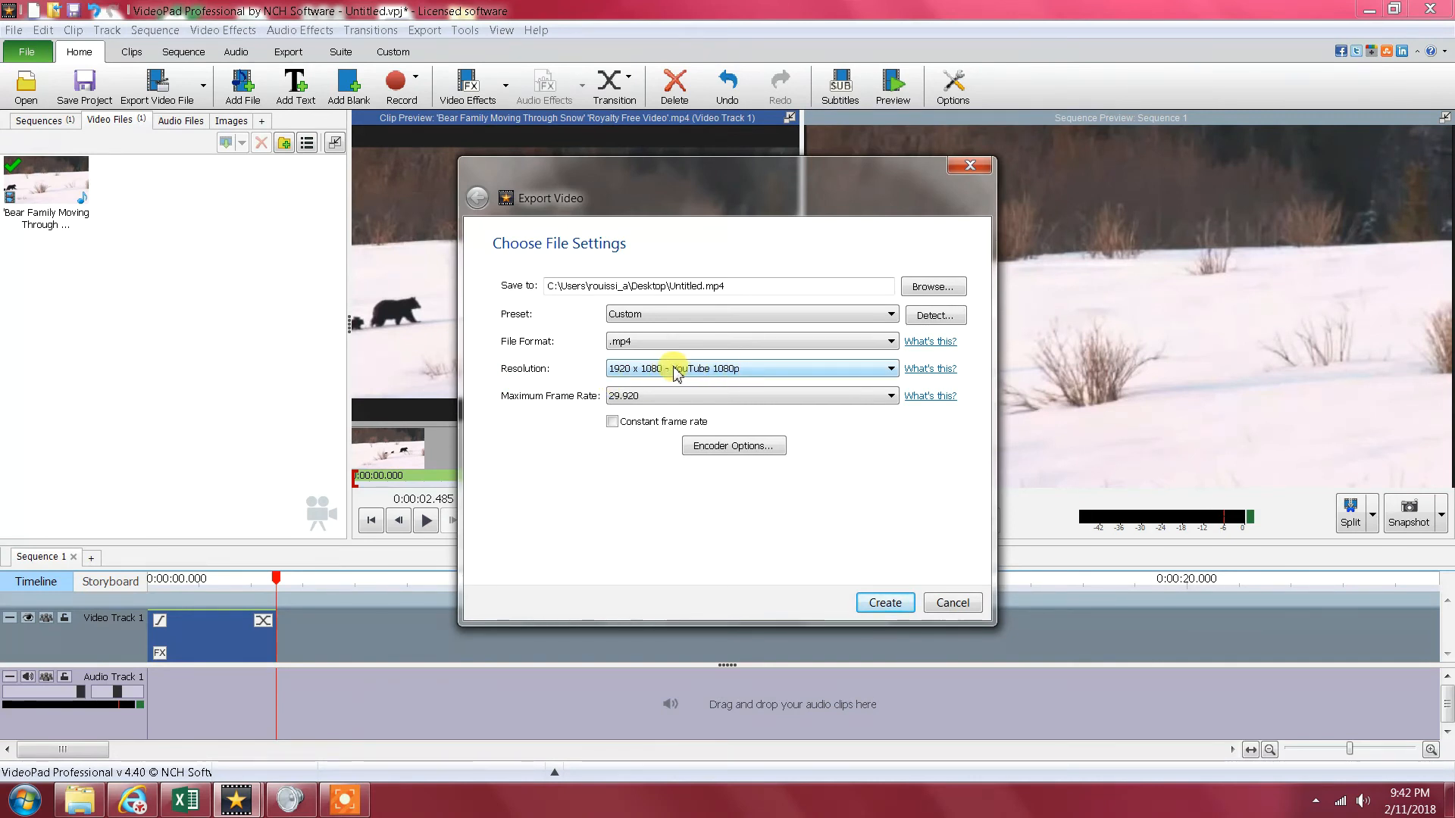
click(892, 369)
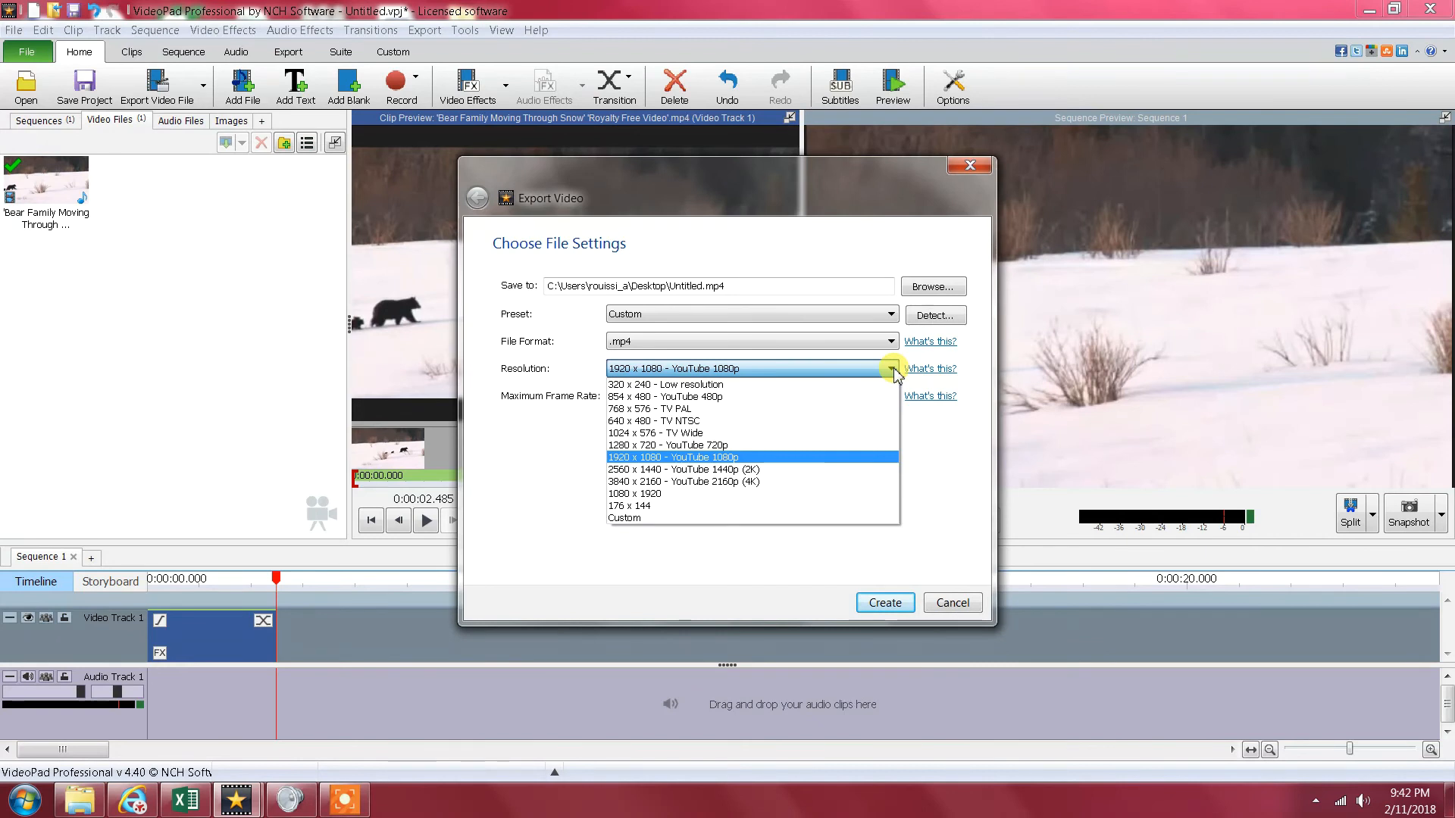
click(803, 458)
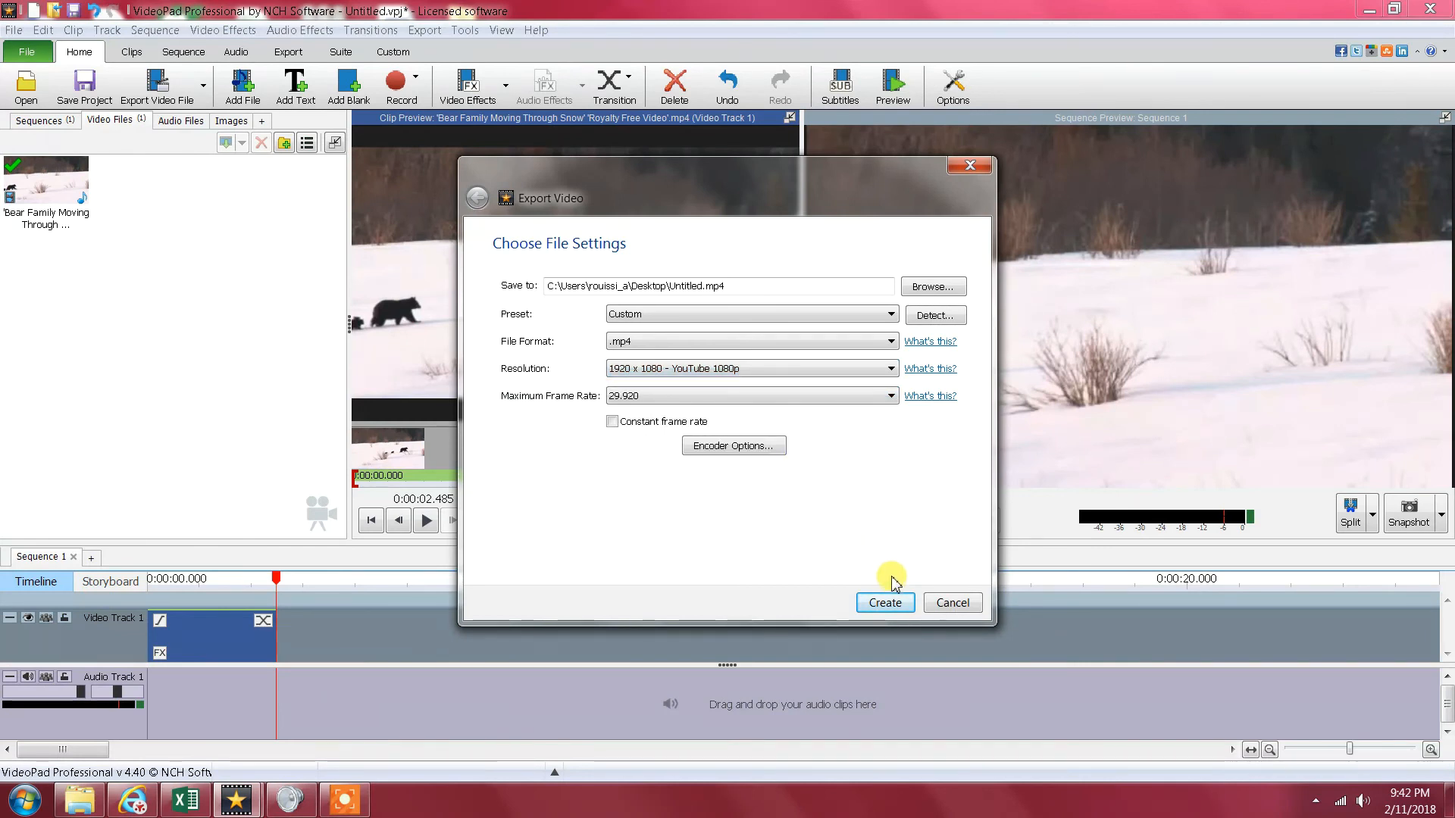
click(887, 603)
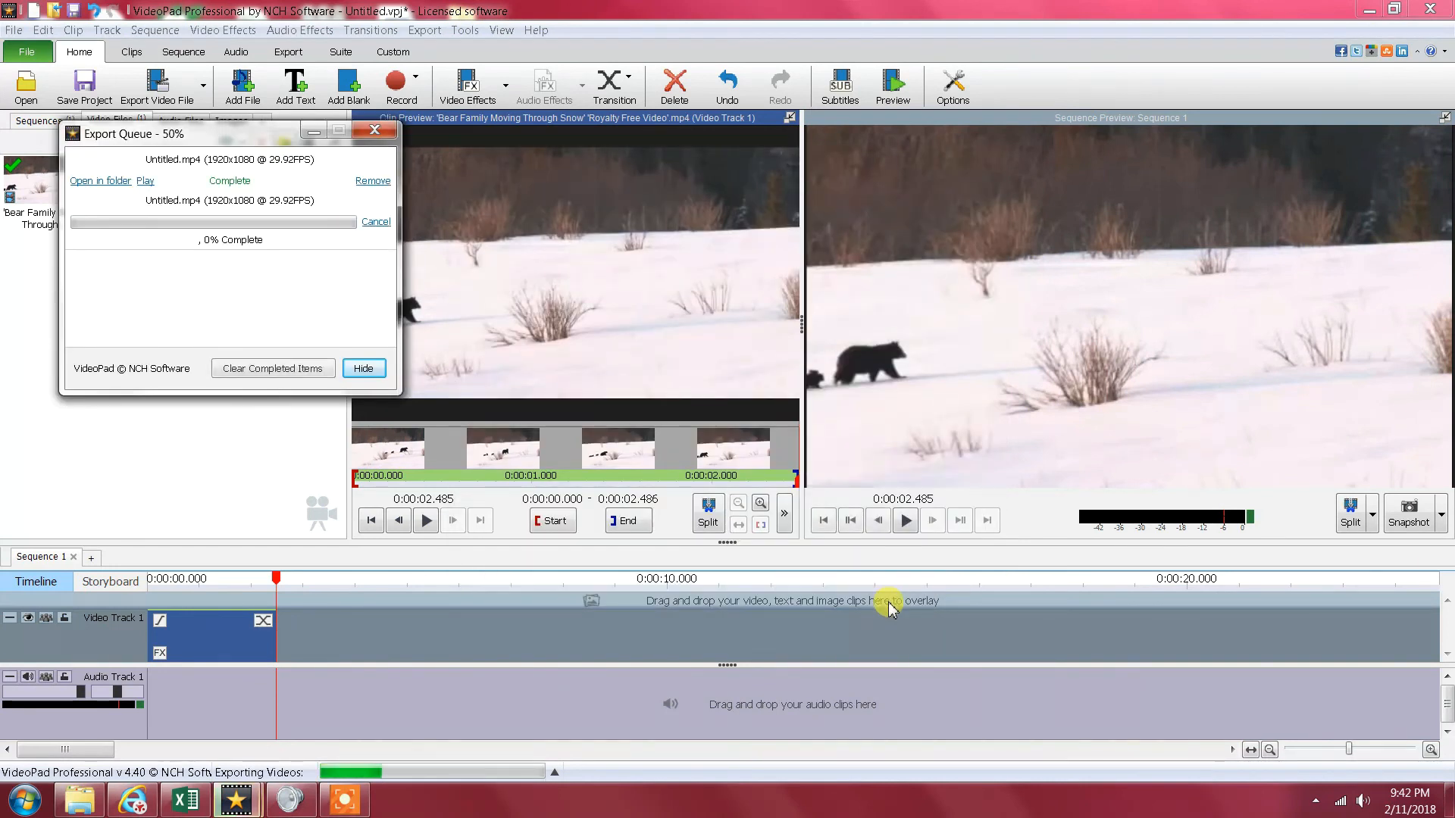